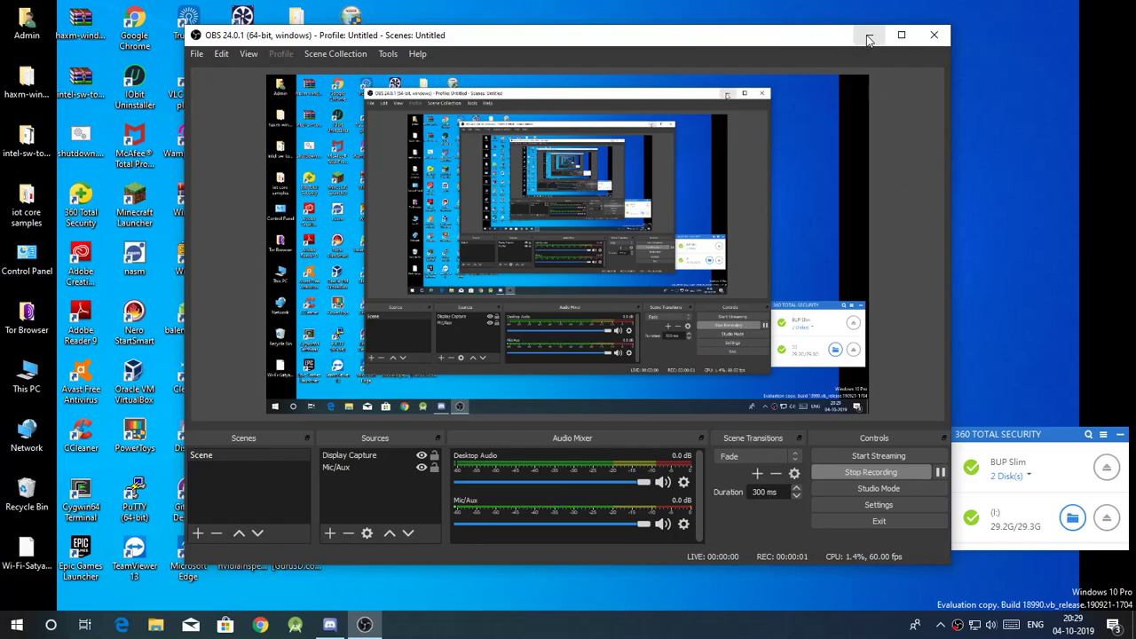
# Hide the OBS window and launch Minecraft Launcher from the Start menu app list
pyautogui.click(869, 40)
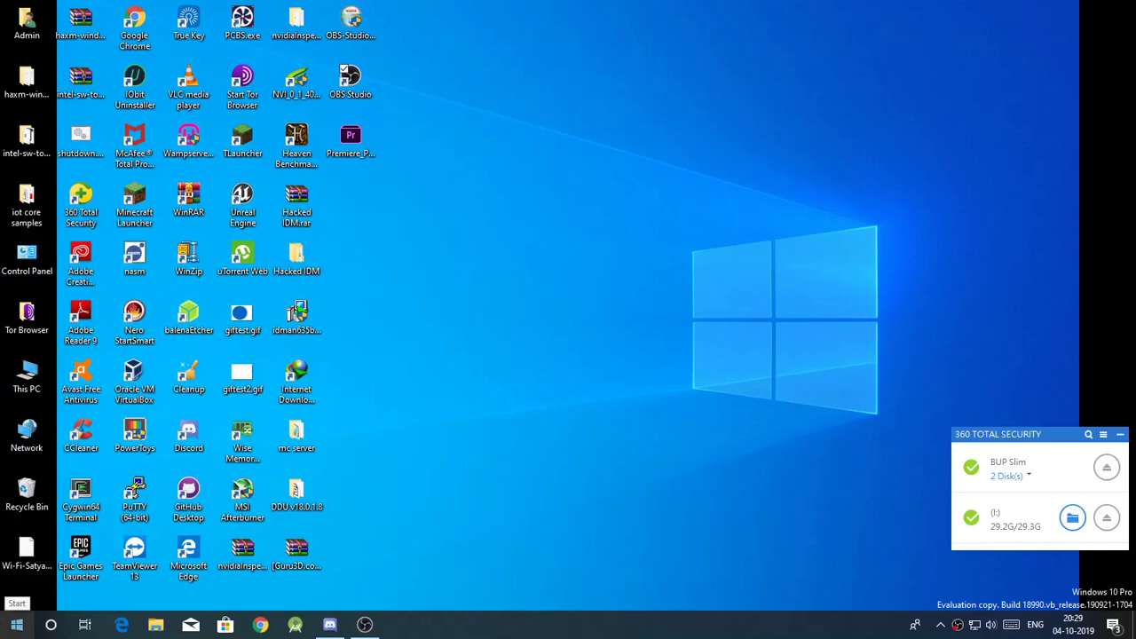
pyautogui.click(17, 624)
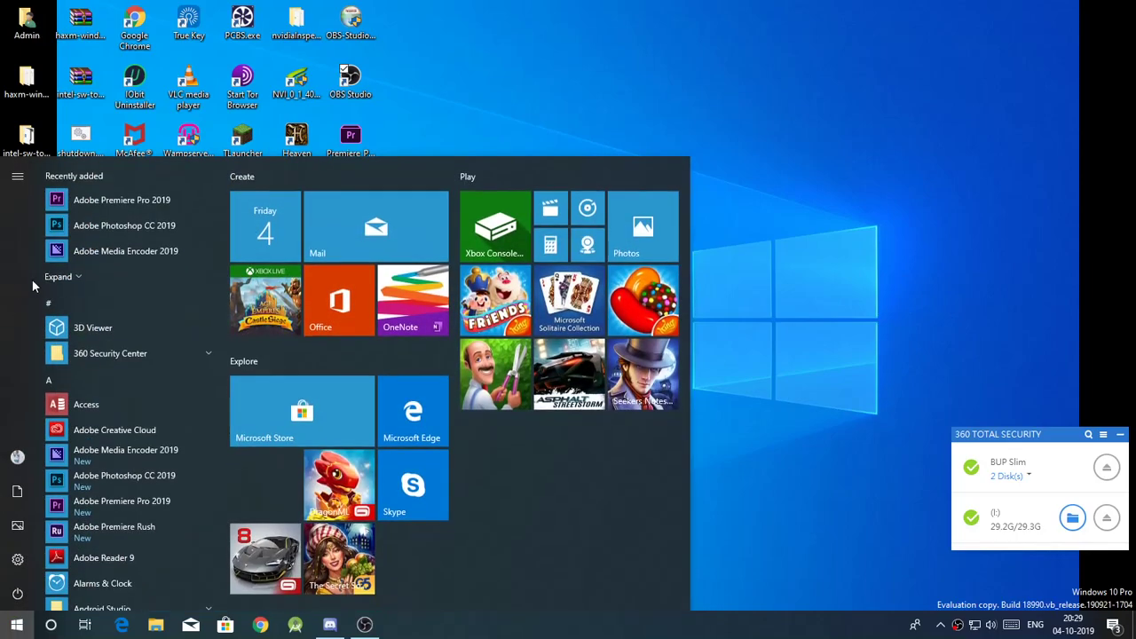
pyautogui.scroll(-1, 57, 280)
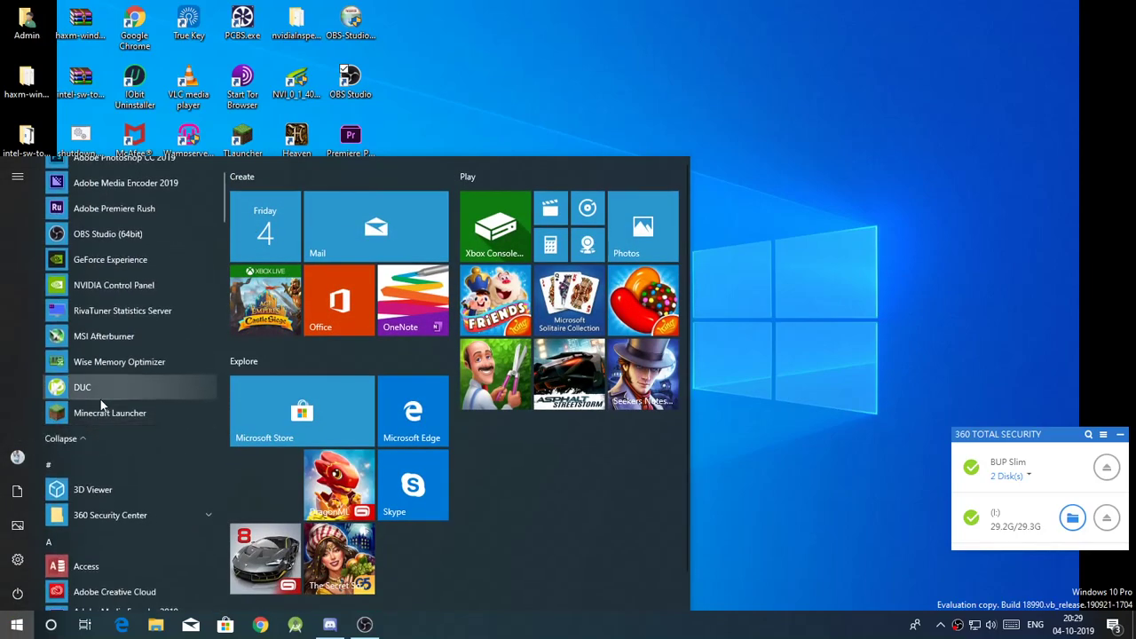
pyautogui.press('Escape')
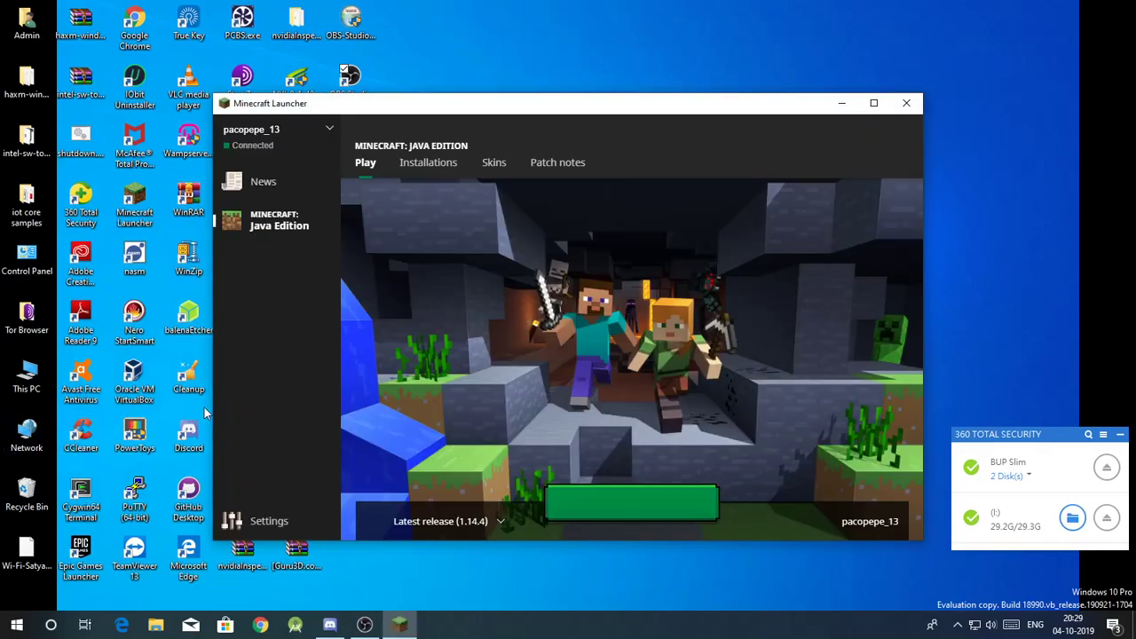
# Create a new installation with version Latest release (1.14.4) and download its server jar
pyautogui.click(410, 169)
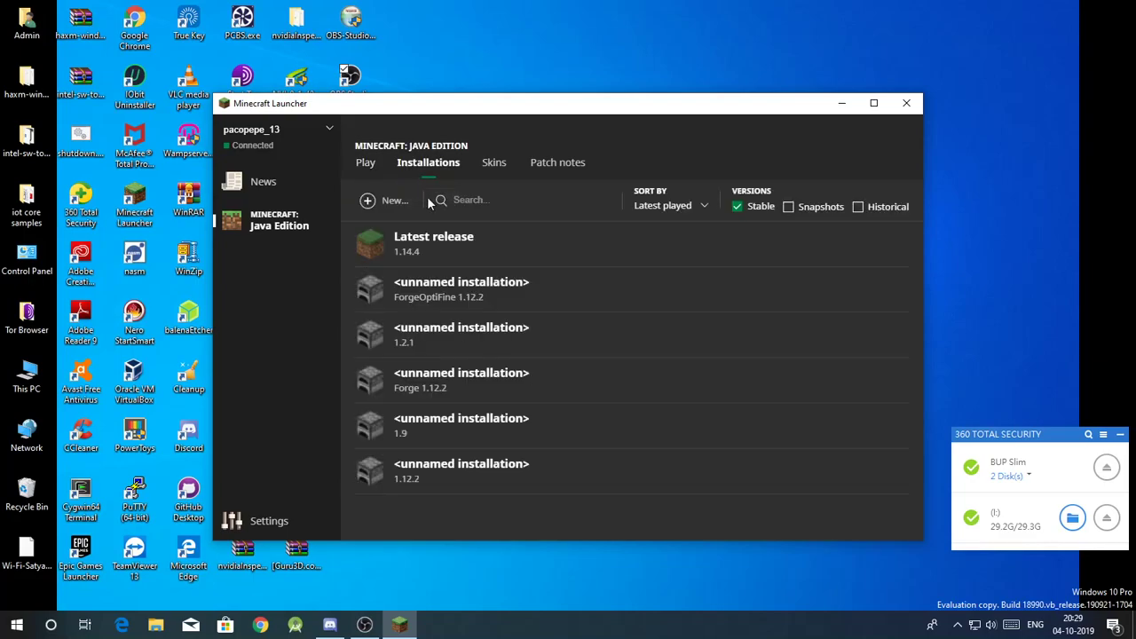
pyautogui.click(385, 200)
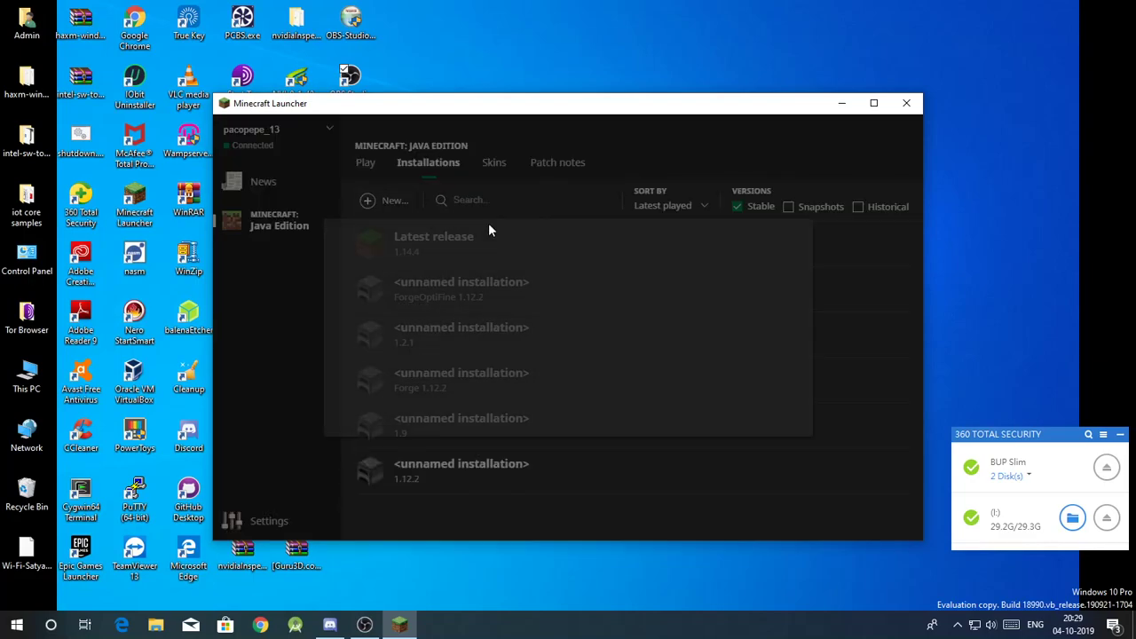
pyautogui.click(709, 308)
pyautogui.scroll(-12, 678, 408)
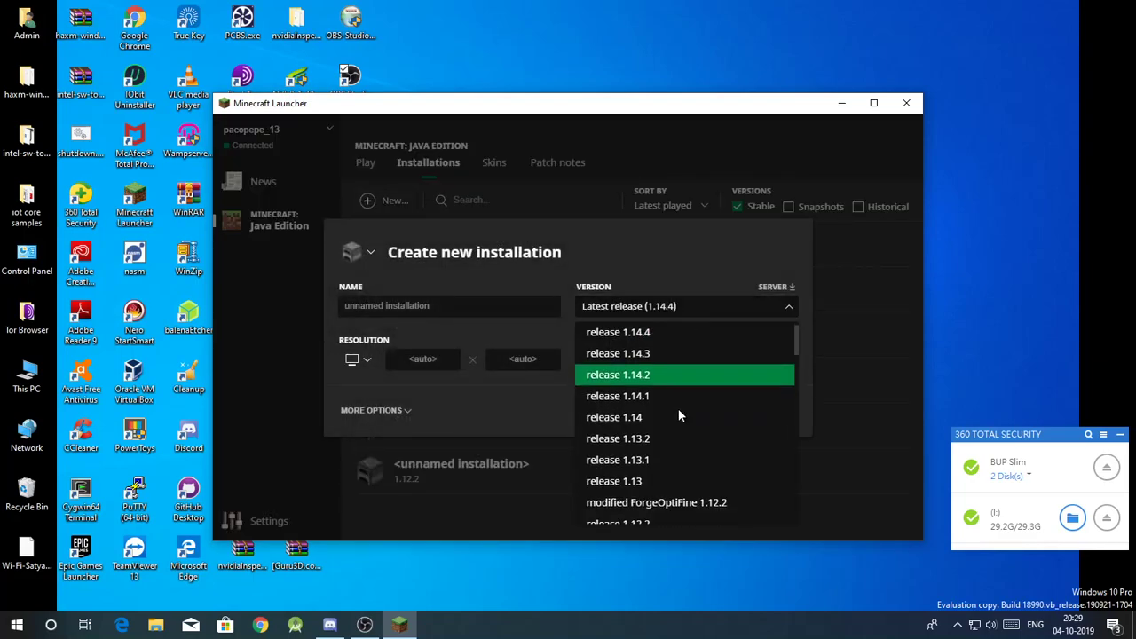
pyautogui.scroll(-3, 678, 409)
pyautogui.scroll(15, 678, 408)
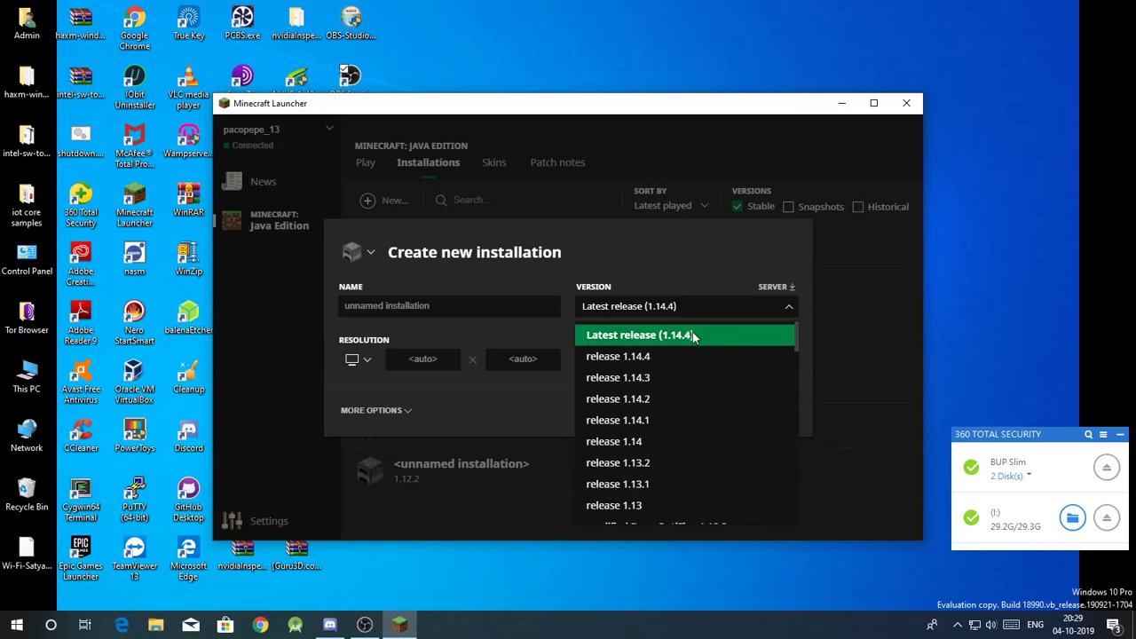
pyautogui.click(693, 335)
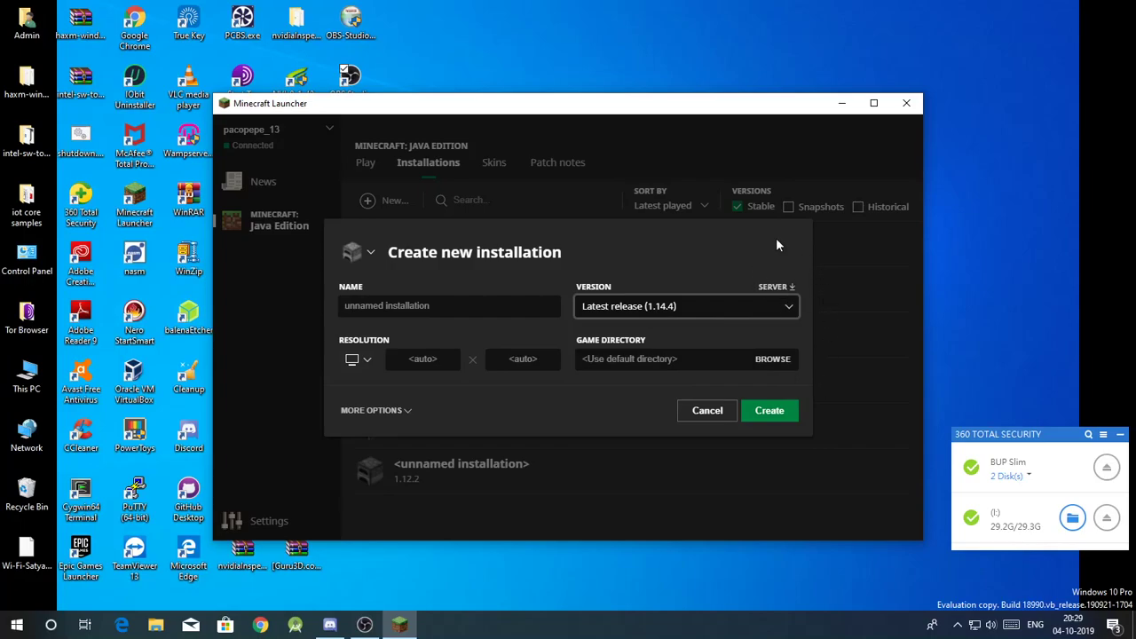
pyautogui.click(787, 286)
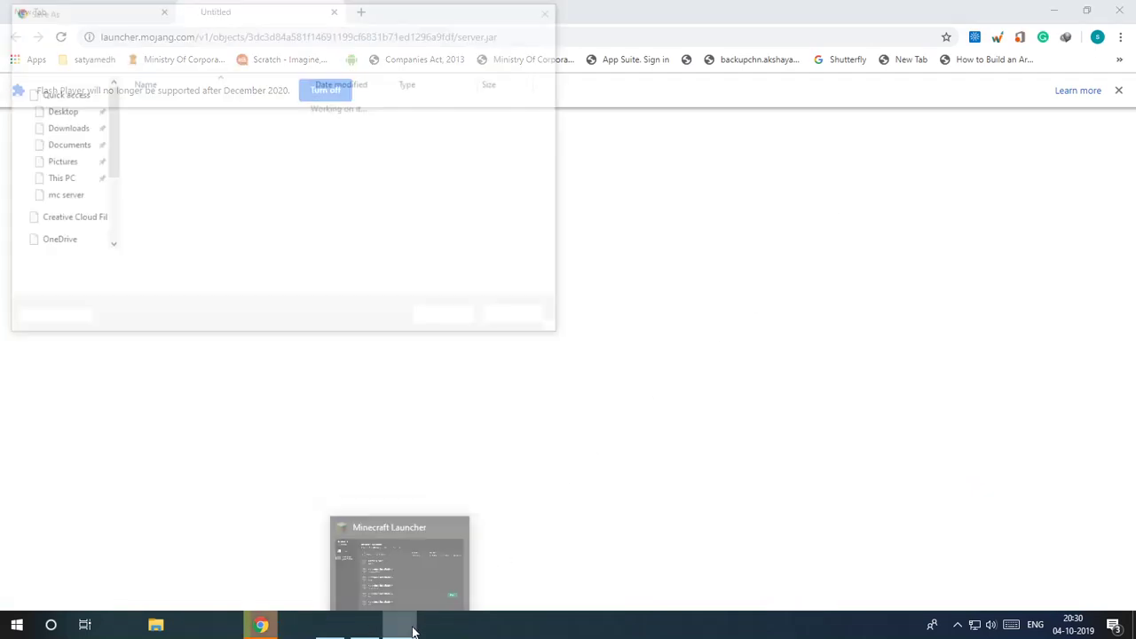
# Close Minecraft Launcher and reposition the server.jar Save As dialog
pyautogui.rightClick(413, 619)
pyautogui.click(413, 594)
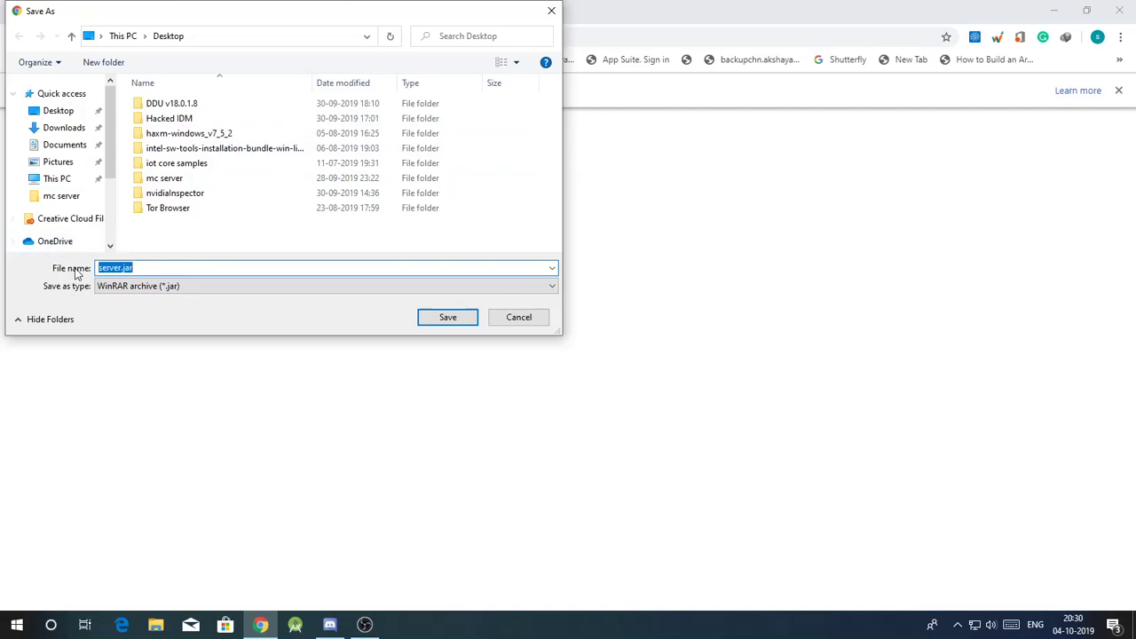
pyautogui.moveTo(69, 24); pyautogui.dragTo(119, 99)
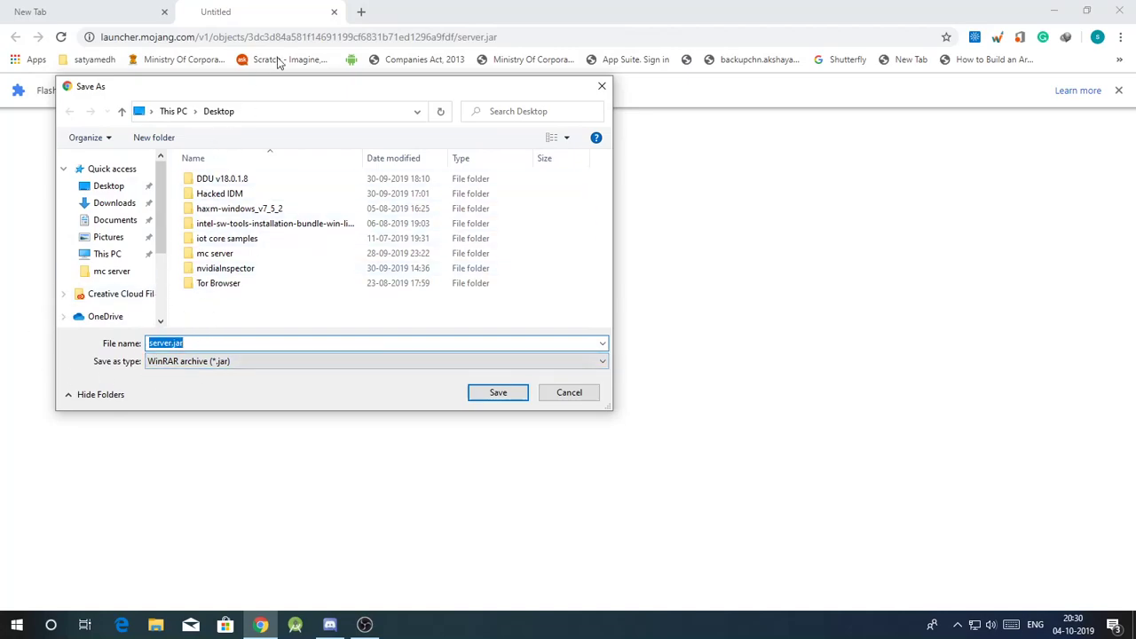
# In Save As, create a new Desktop folder named 'youtube' and open it
pyautogui.rightClick(293, 306)
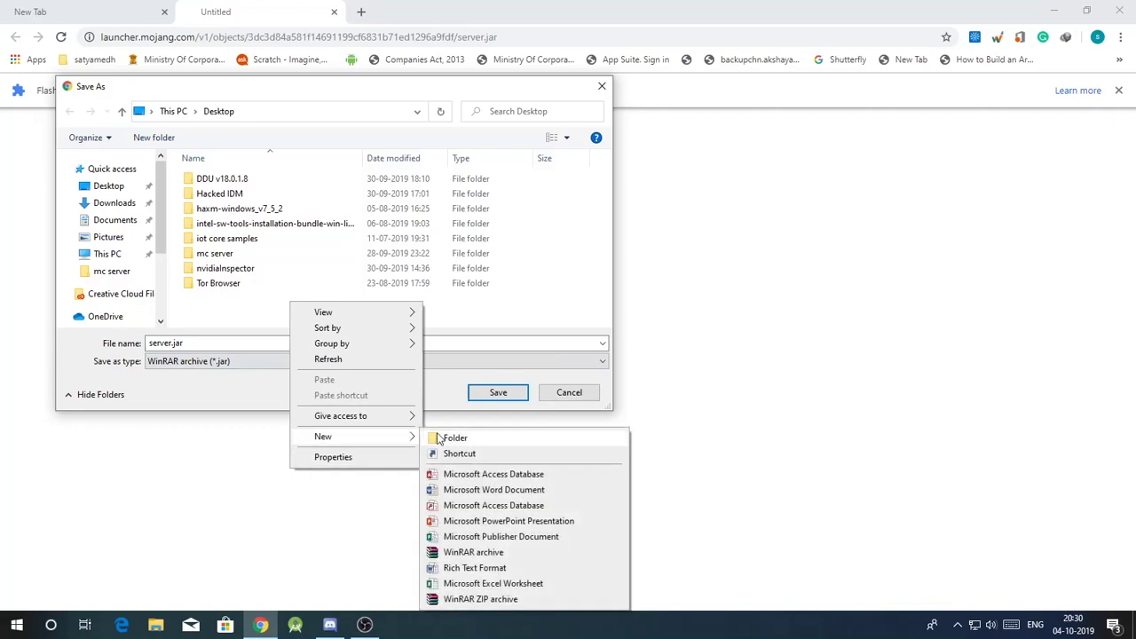
pyautogui.click(448, 437)
pyautogui.write('m')
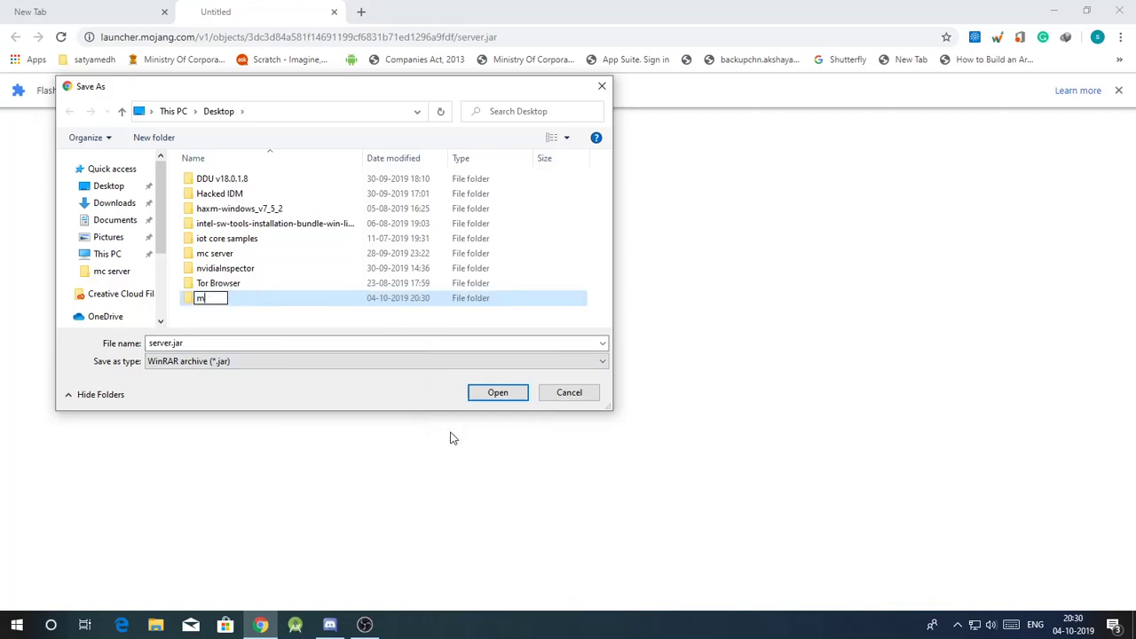
pyautogui.write('c server')
pyautogui.press('Return')
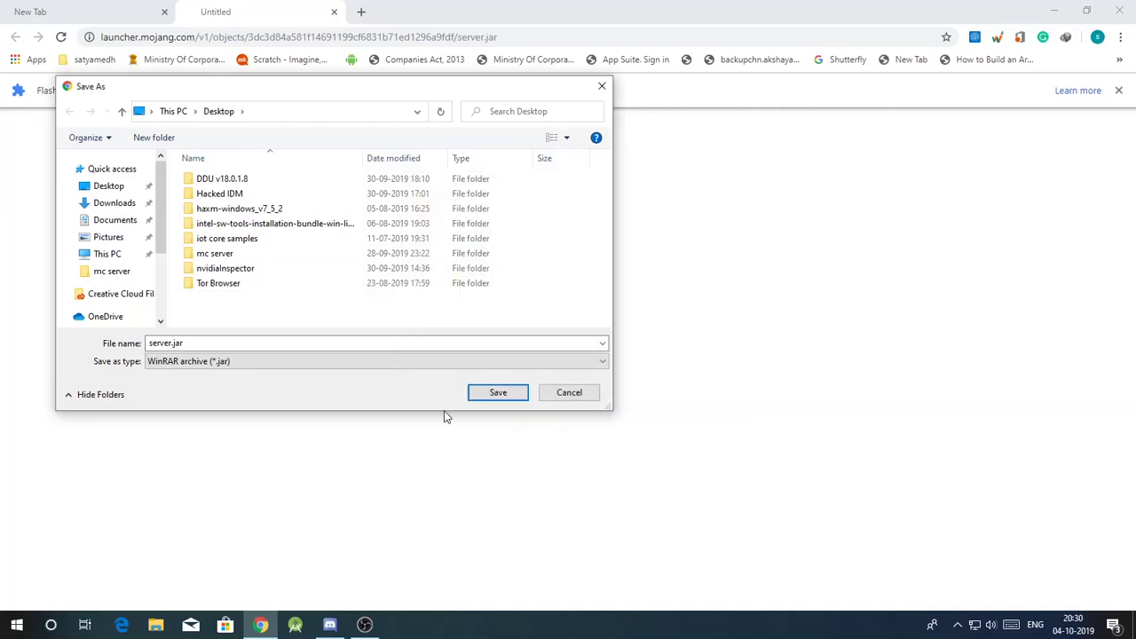
pyautogui.rightClick(400, 313)
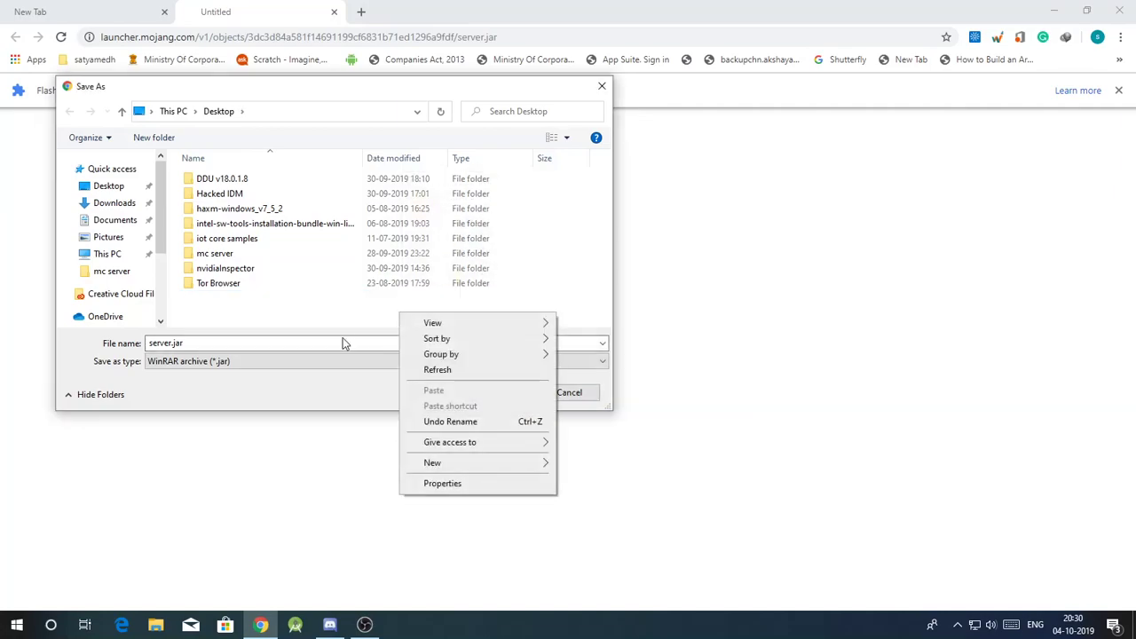
pyautogui.moveTo(470, 462)
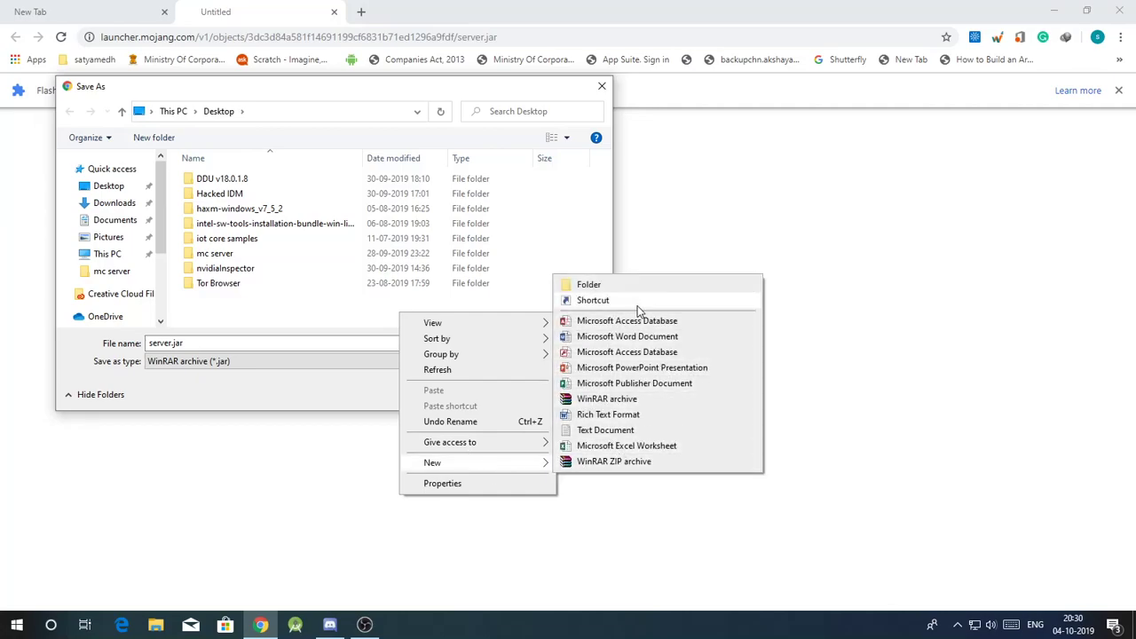
pyautogui.click(609, 287)
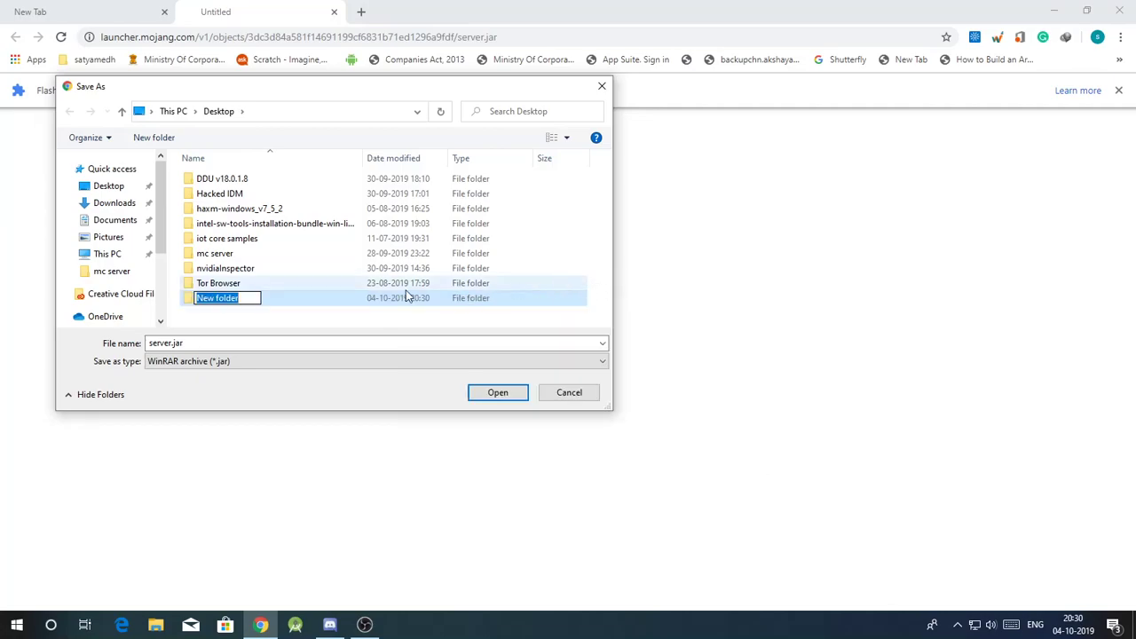
pyautogui.write('y')
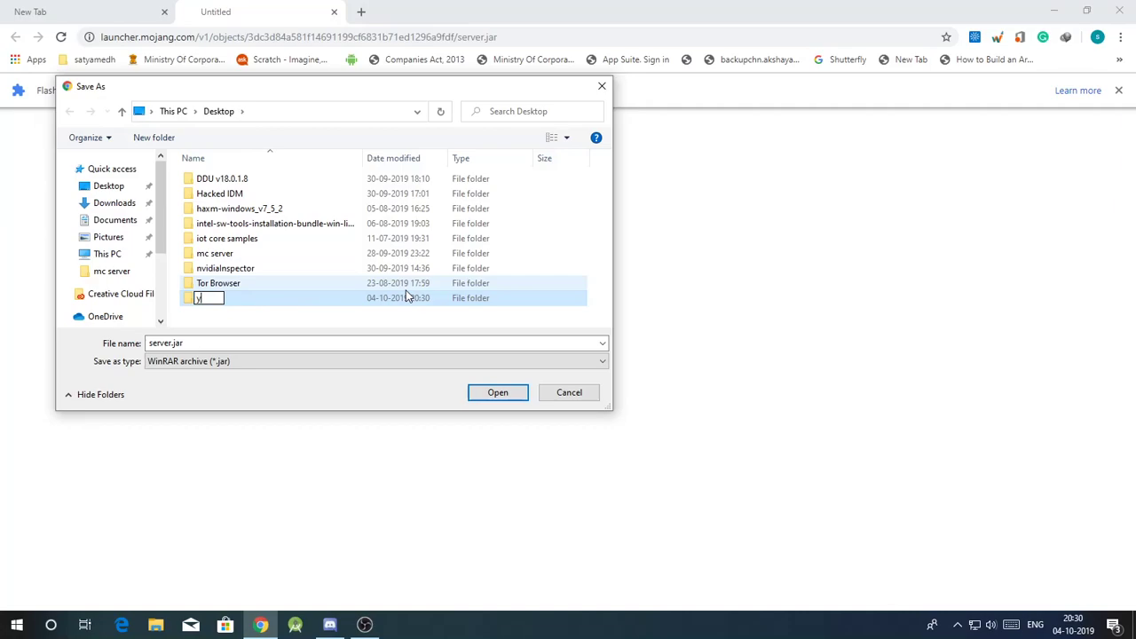
pyautogui.write('outube')
pyautogui.press('Return')
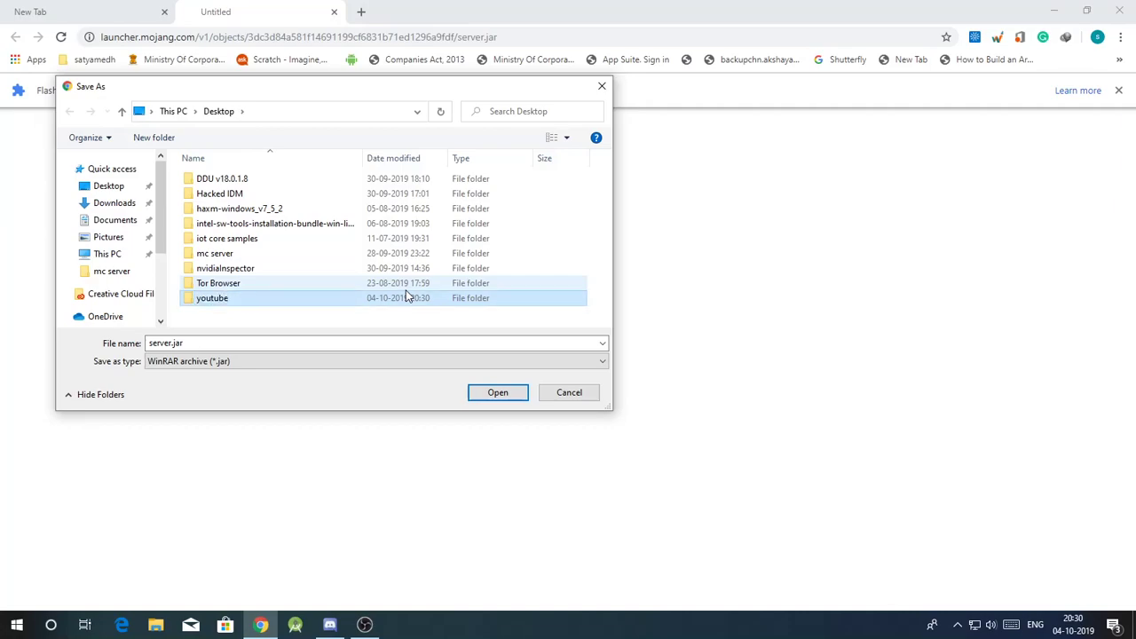
pyautogui.doubleClick(406, 298)
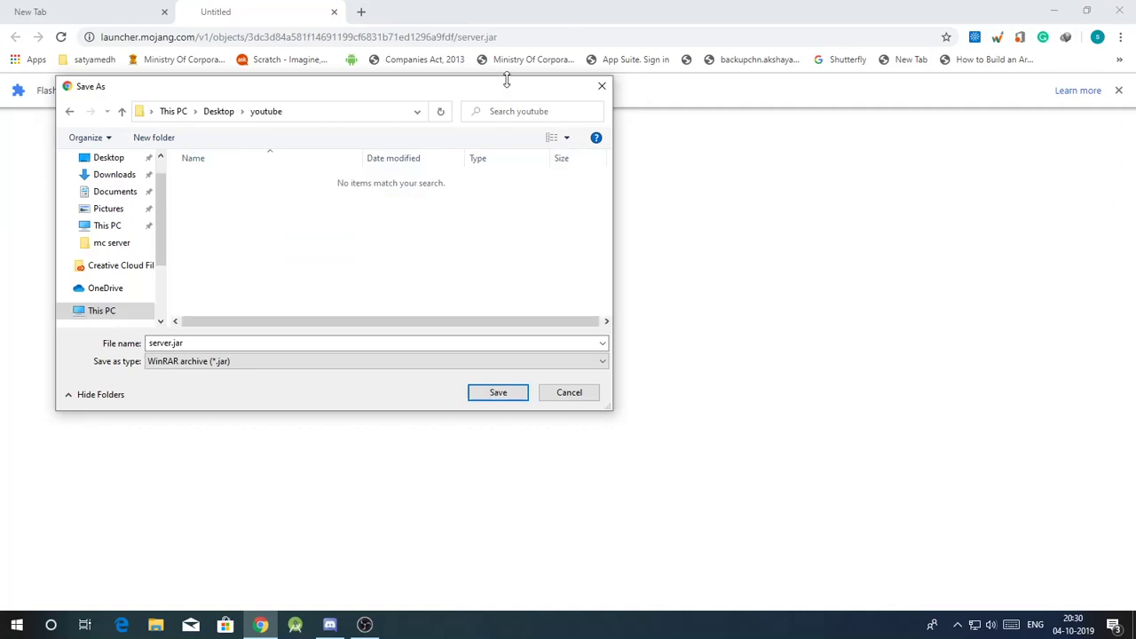
# Create an 'mc server' folder inside youtube and save server.jar into it
pyautogui.rightClick(365, 242)
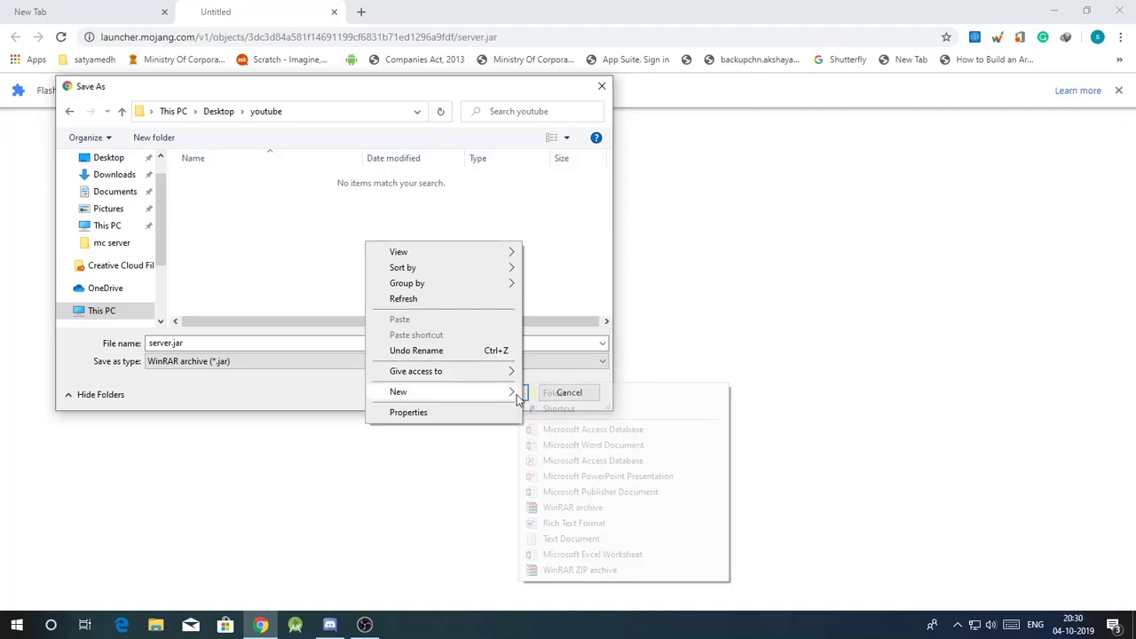
pyautogui.click(548, 392)
pyautogui.write('mc server')
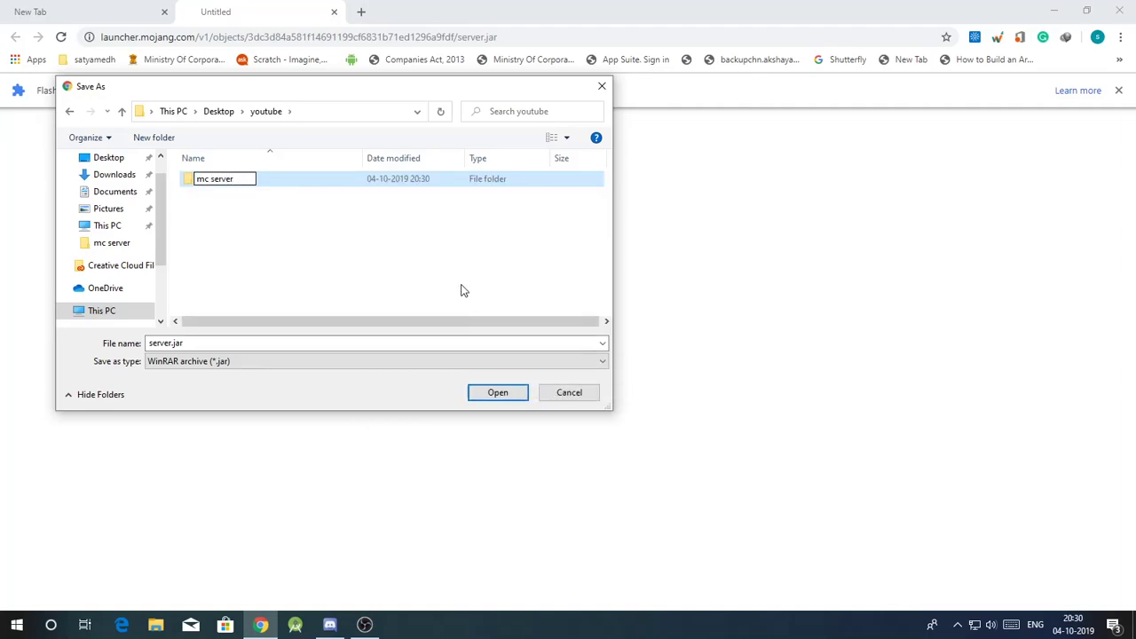
pyautogui.click(512, 392)
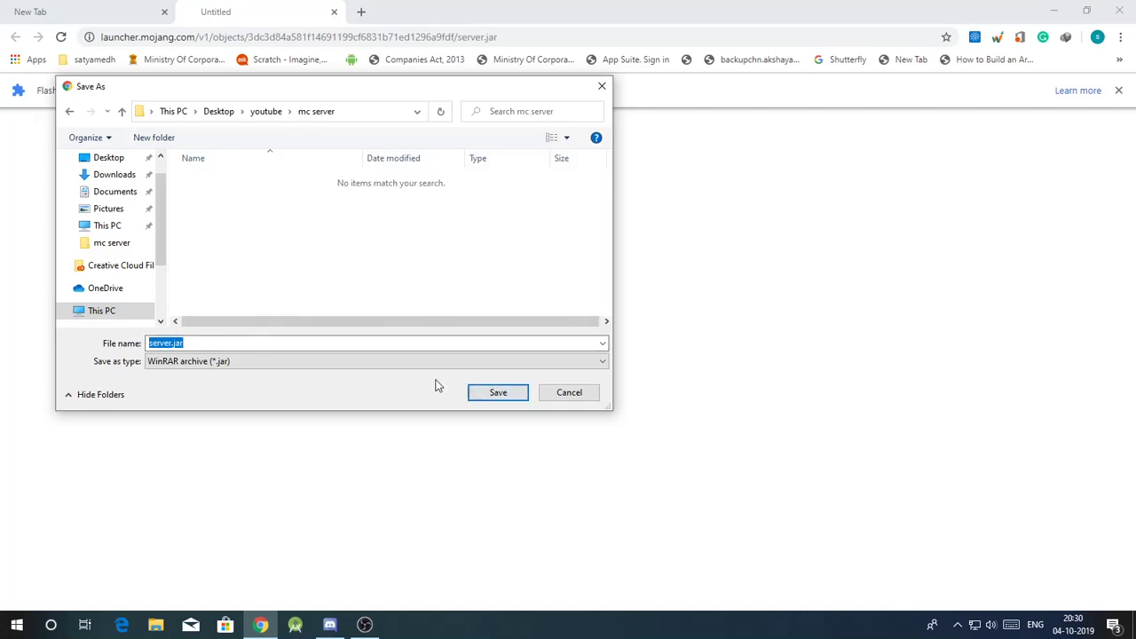
pyautogui.click(507, 396)
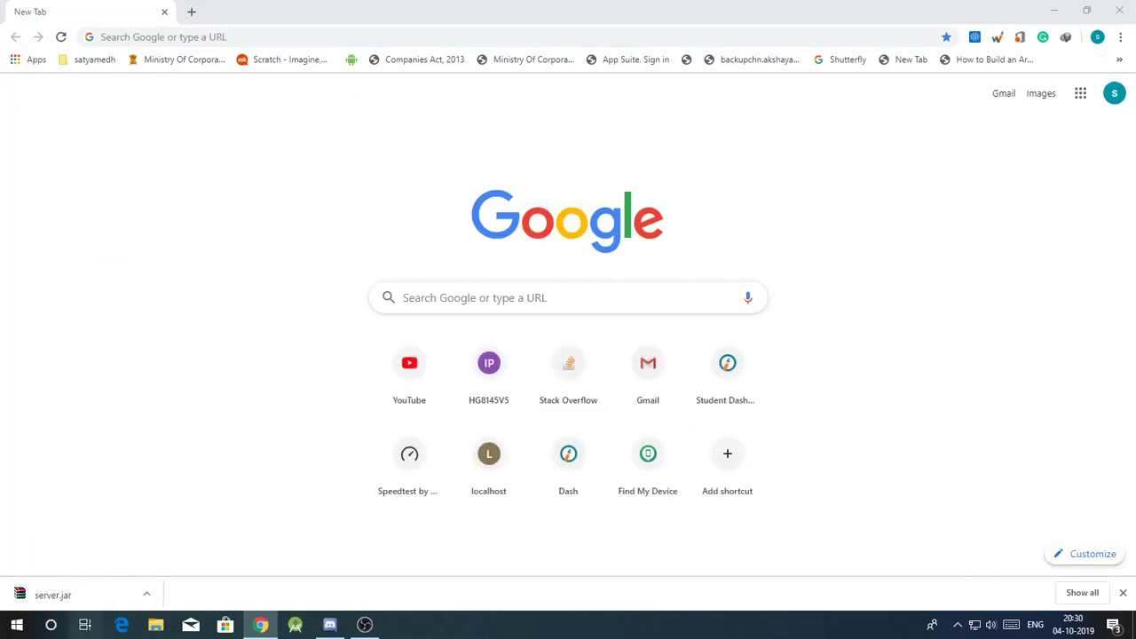
# Reveal the desktop and open the youtube folder in File Explorer
pyautogui.click(84, 625)
pyautogui.click(269, 219)
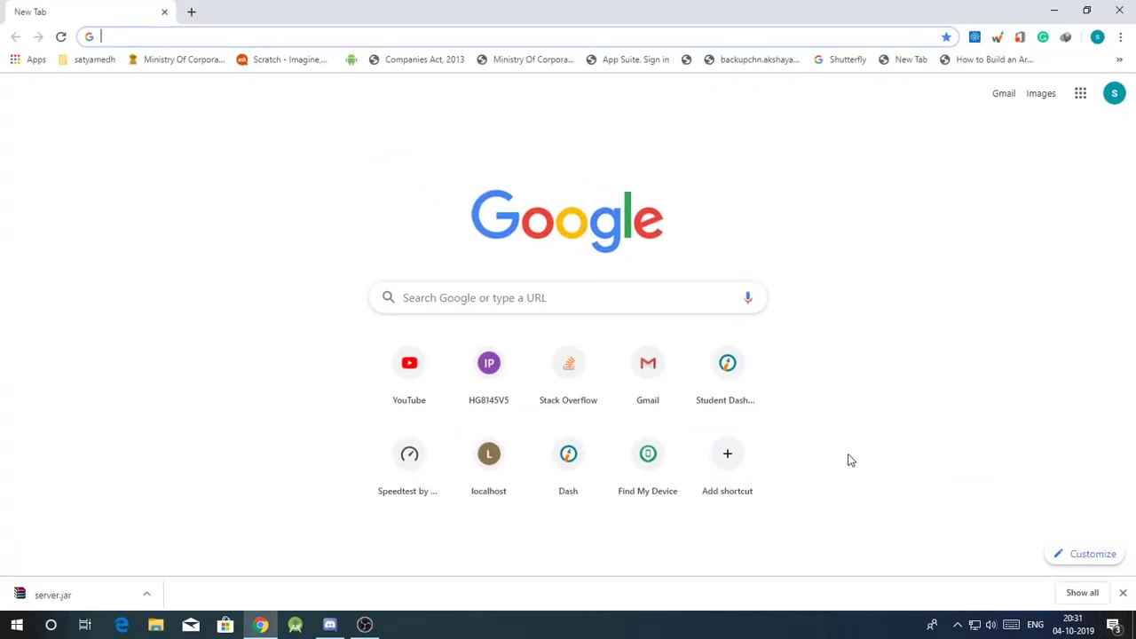
pyautogui.click(1134, 625)
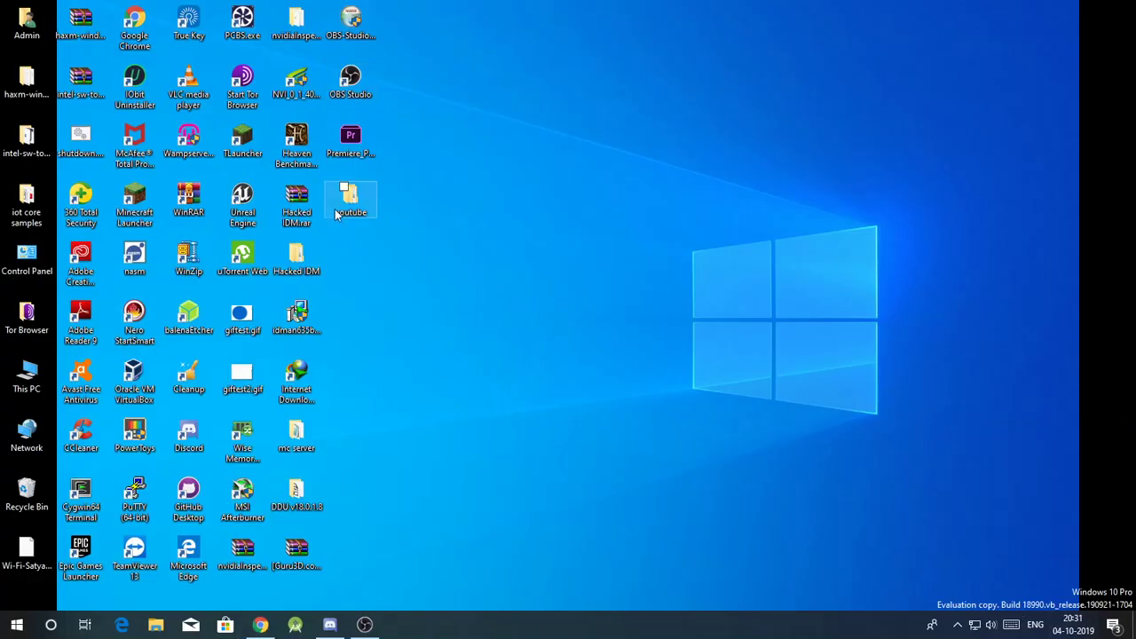
pyautogui.moveTo(351, 200); pyautogui.dragTo(790, 251)
pyautogui.press('Return')
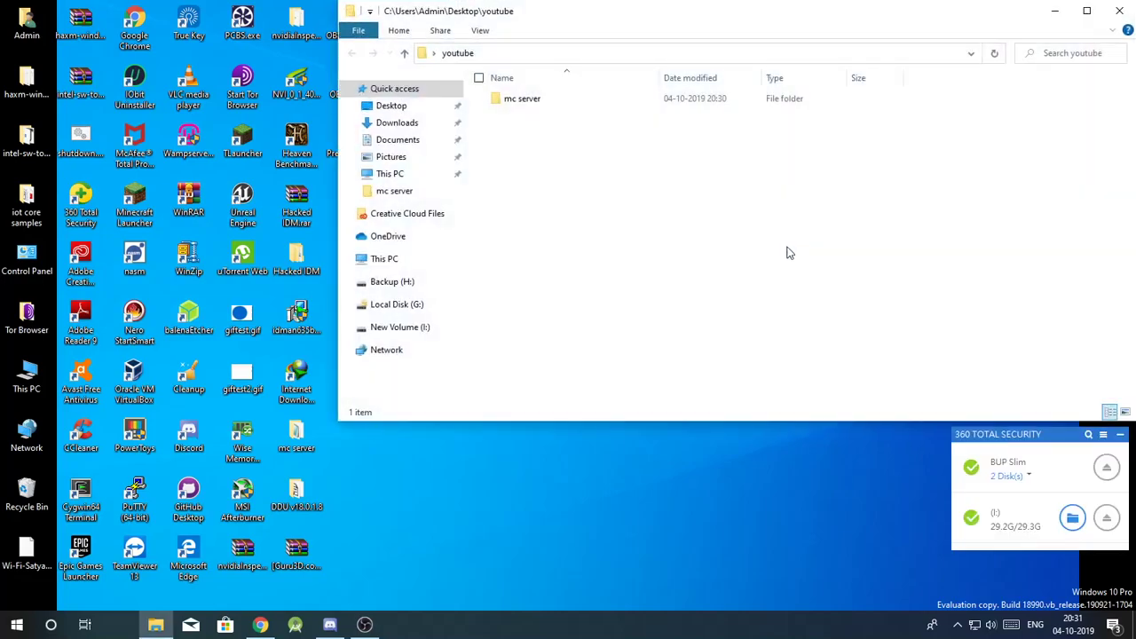
# Copy the full path of the mc server folder with Home > Copy path
pyautogui.click(538, 101)
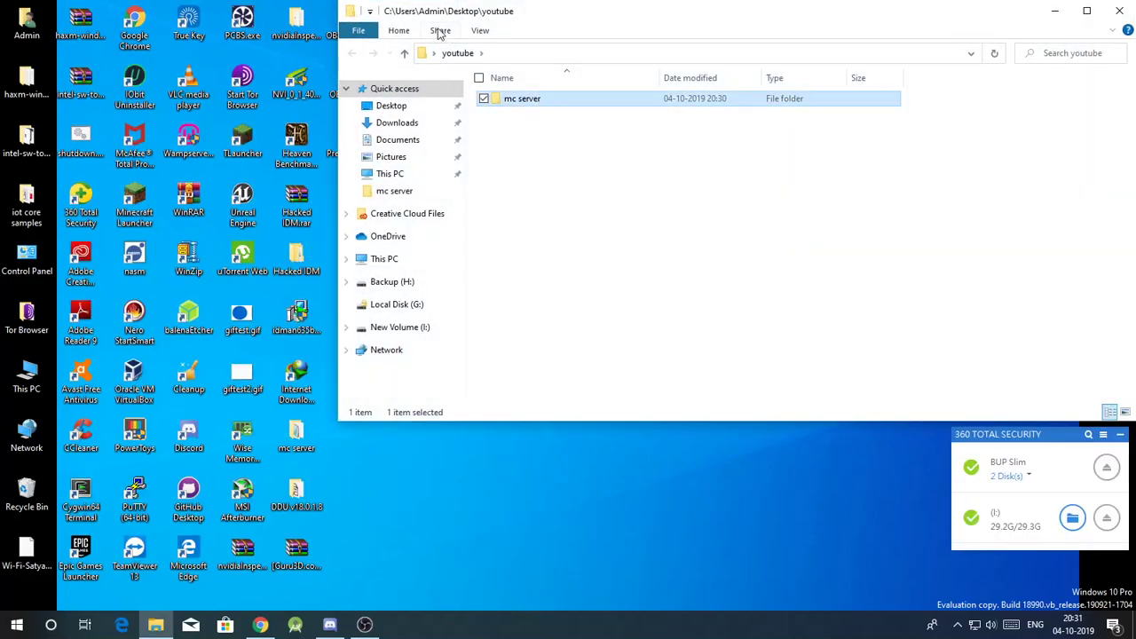
pyautogui.click(406, 32)
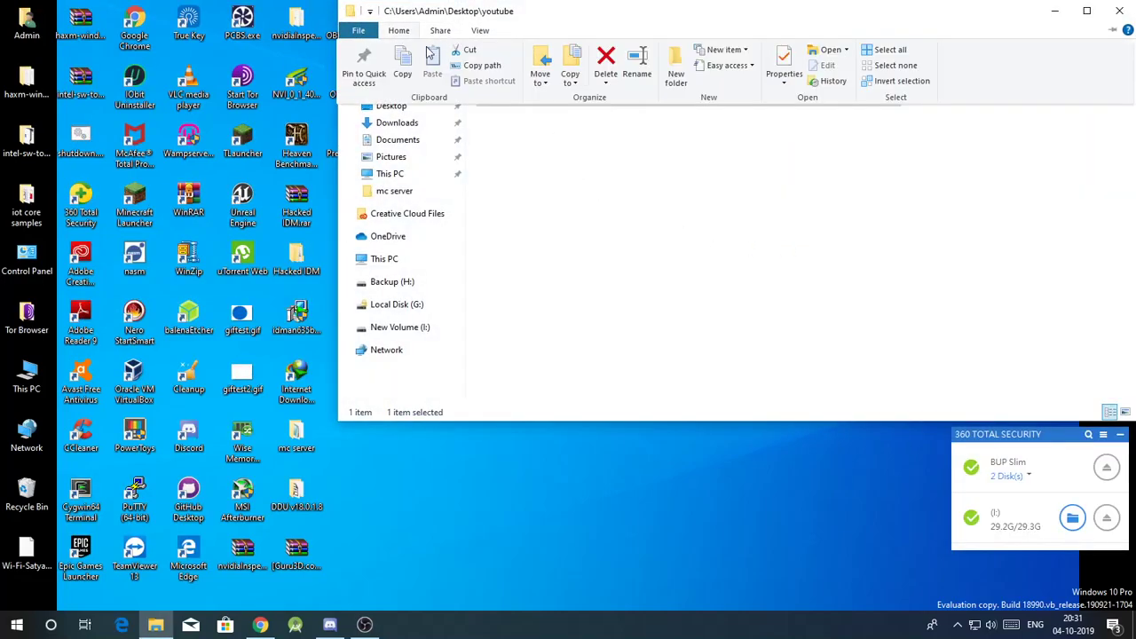
pyautogui.click(484, 66)
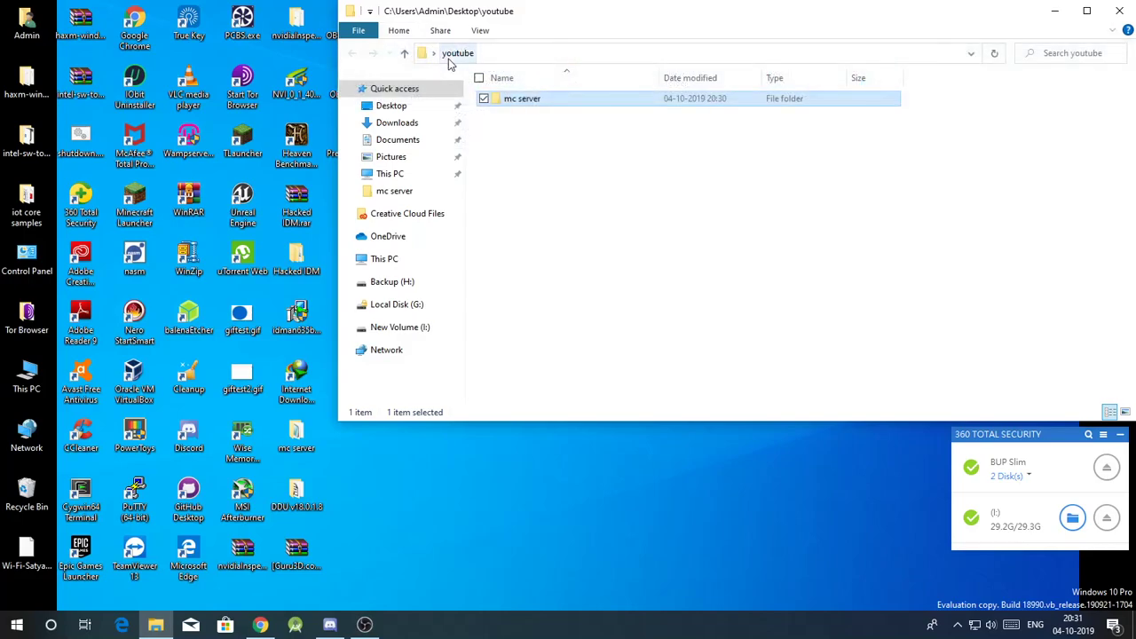
# Open cmd, cd into the pasted mc server folder path, and open that folder in Explorer
pyautogui.press('super+r')
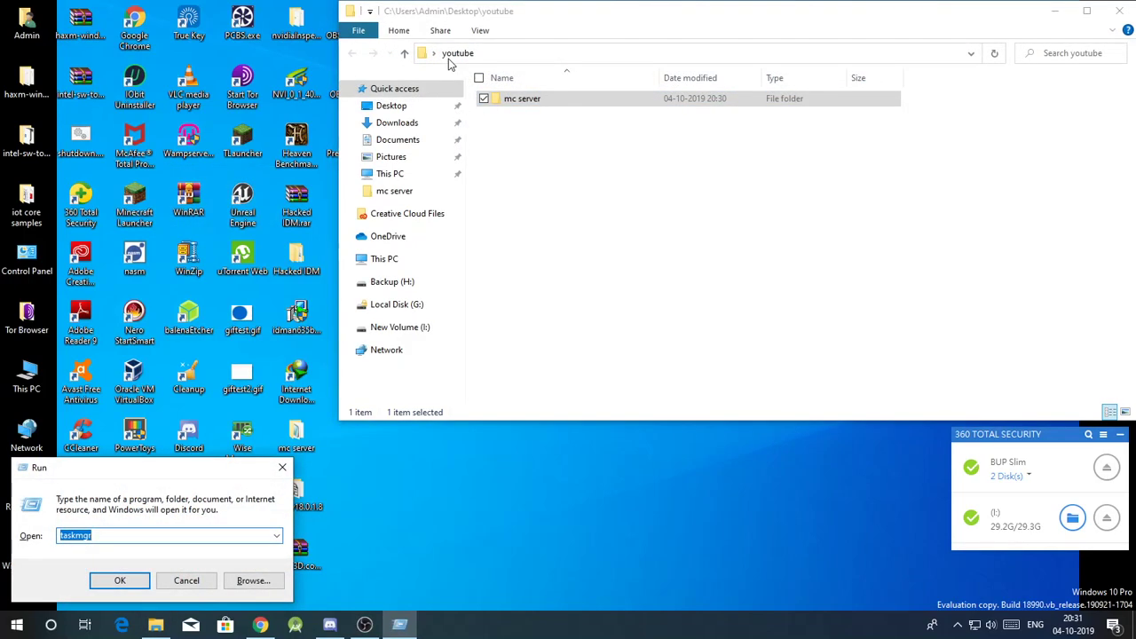
pyautogui.write('cmd')
pyautogui.press('Return')
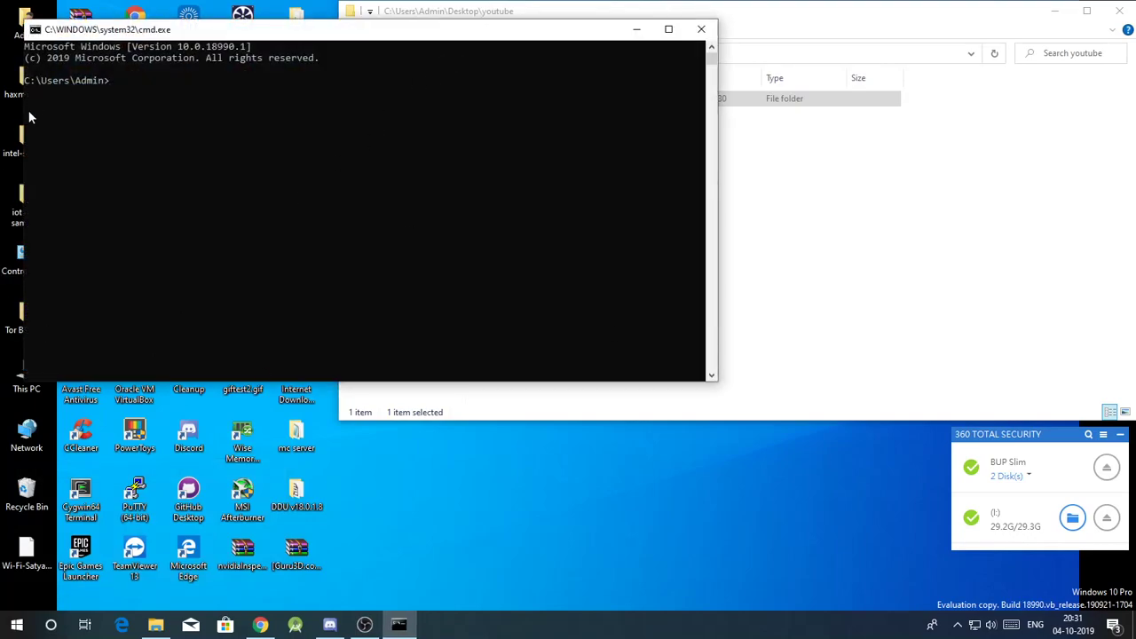
pyautogui.write('cd')
pyautogui.write('"C:\\Users\\Admin\\Desktop\\youtube\\mc server"')
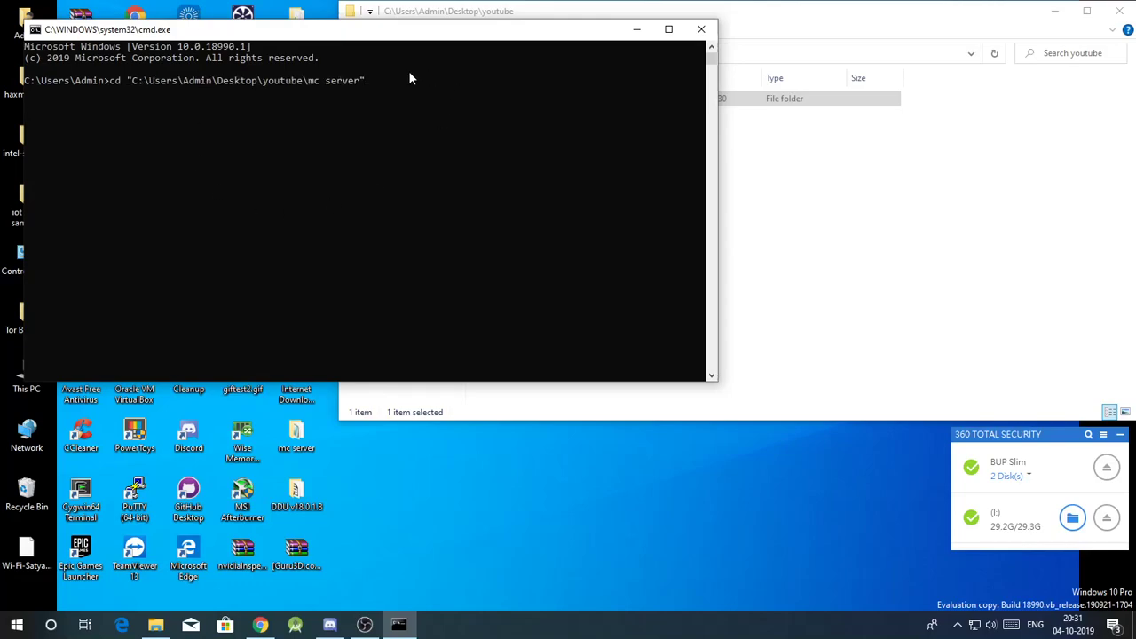
pyautogui.press('Return')
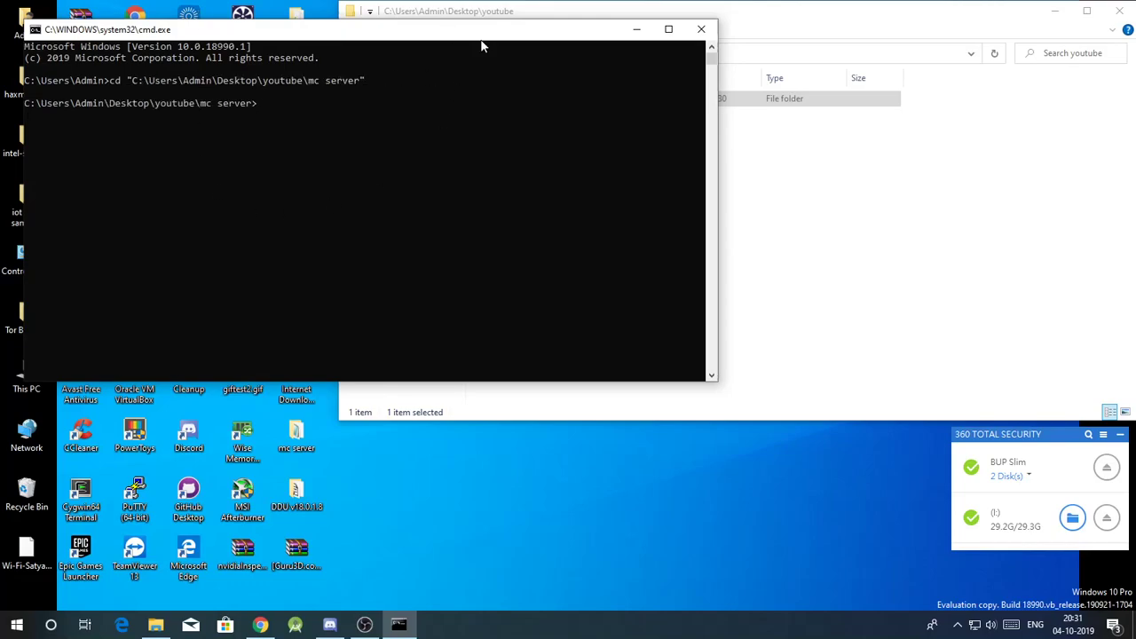
pyautogui.click(857, 129)
pyautogui.doubleClick(701, 99)
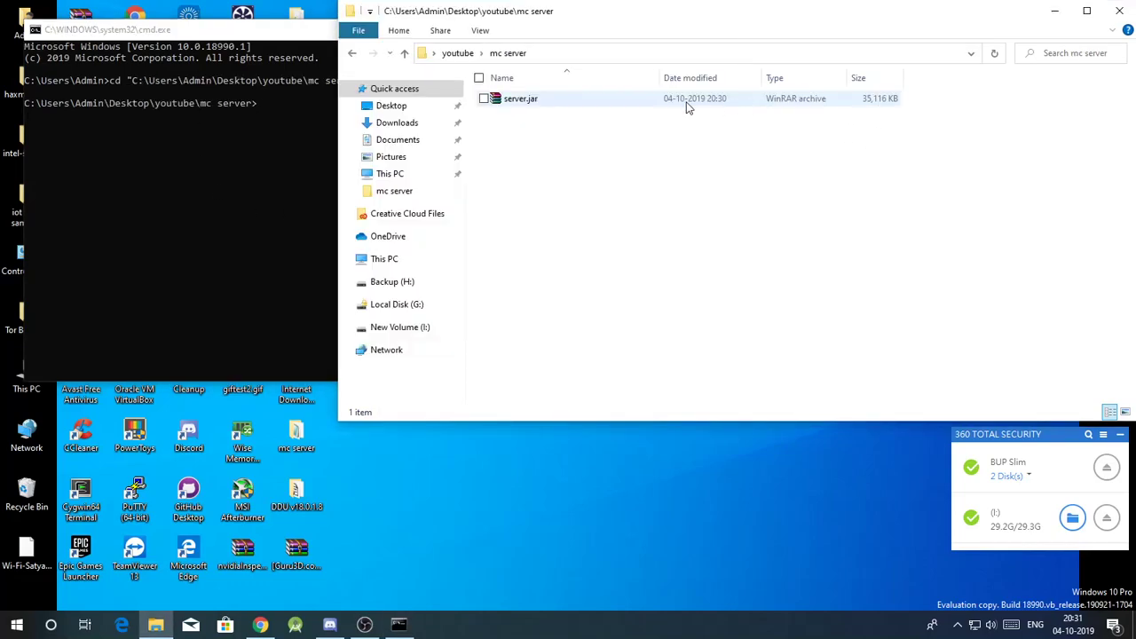
# Search 'minecraft serve', open minecraft.net's server download page and select the java launch command
pyautogui.click(276, 121)
pyautogui.click(267, 623)
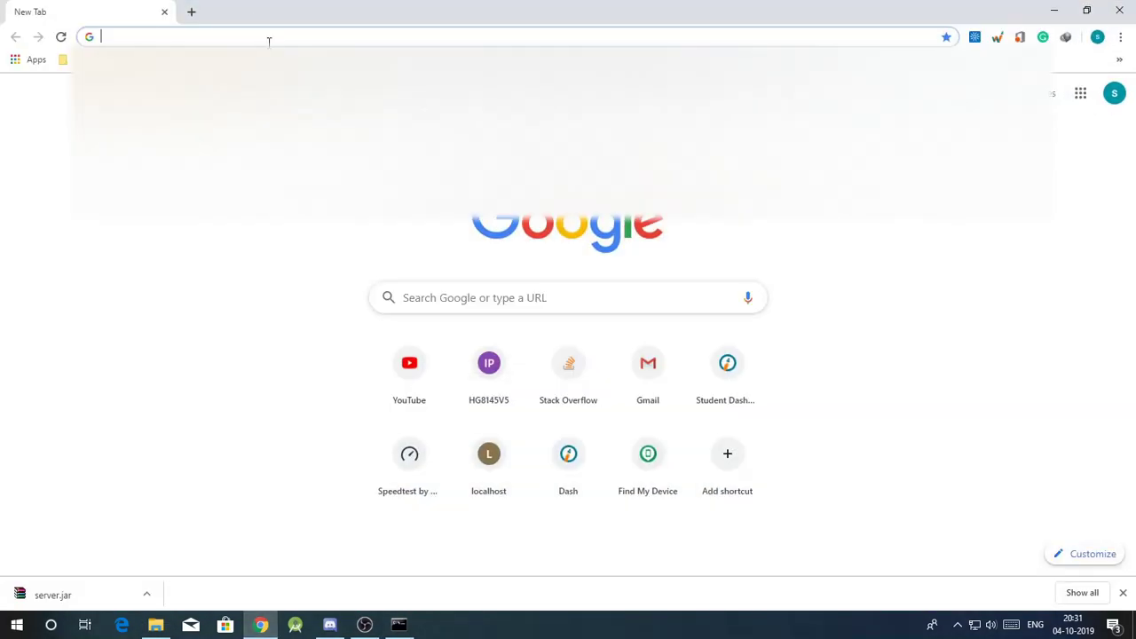
pyautogui.write('mine')
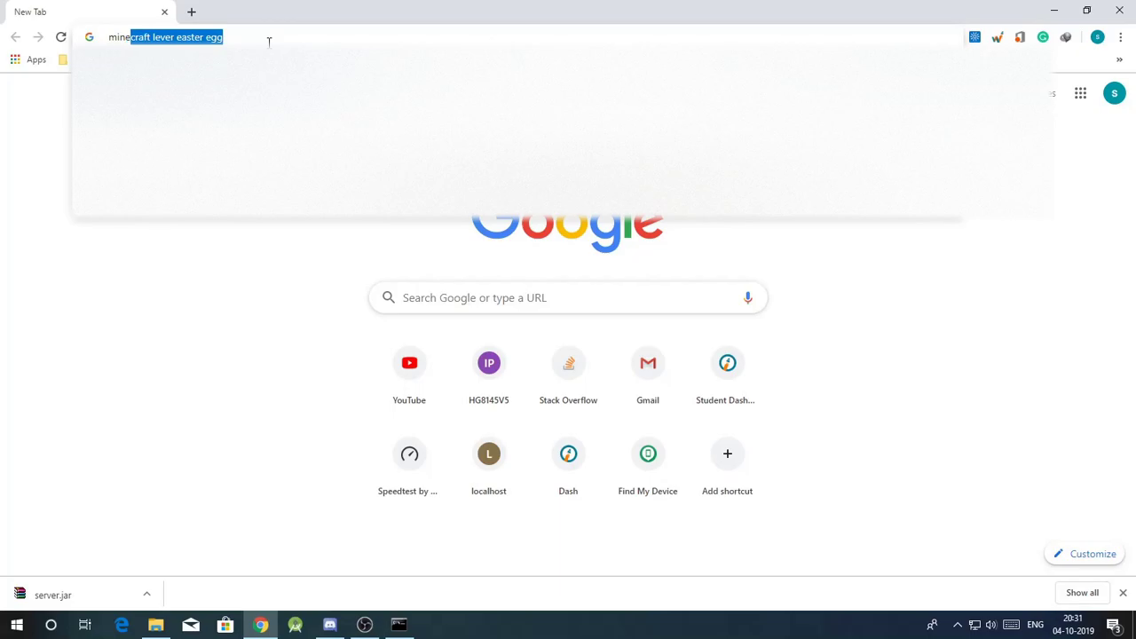
pyautogui.write('craft server')
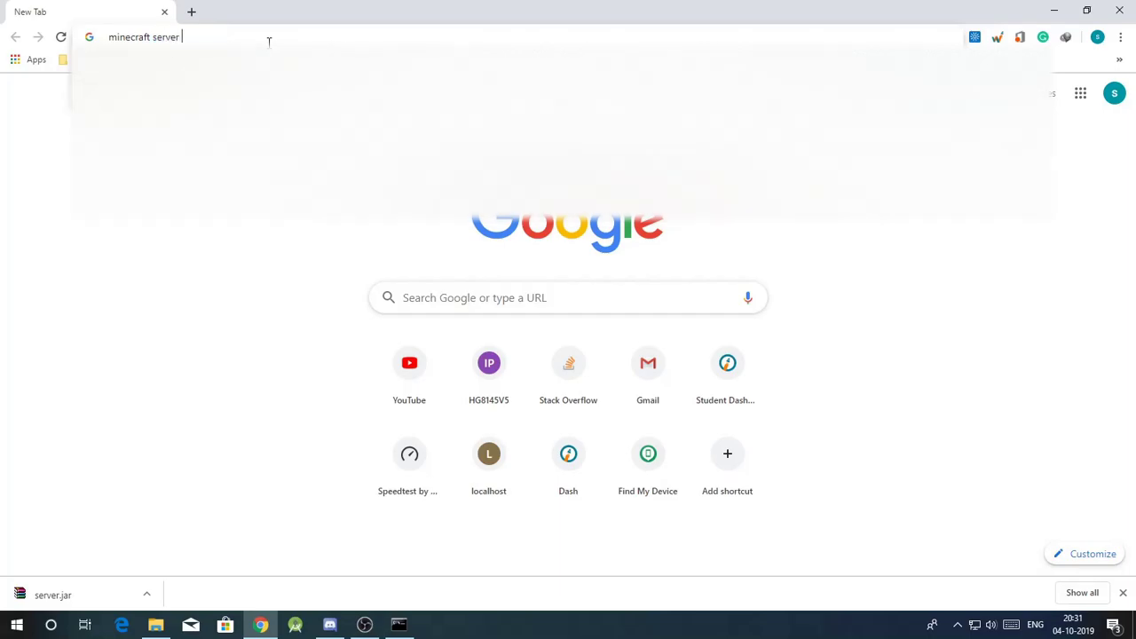
pyautogui.press('Return')
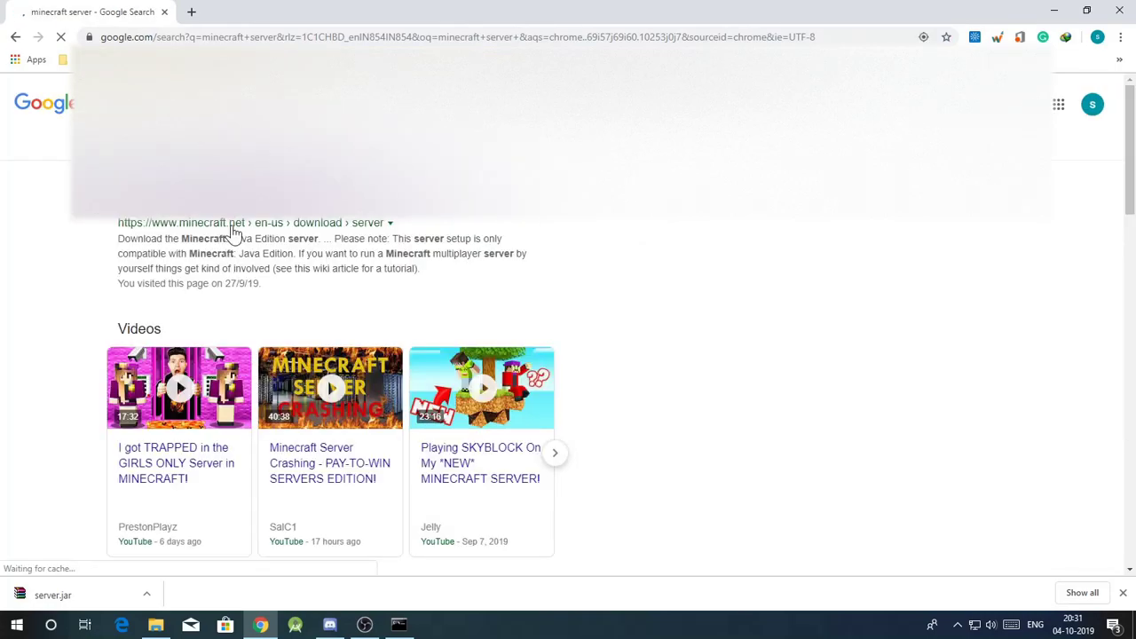
pyautogui.click(176, 226)
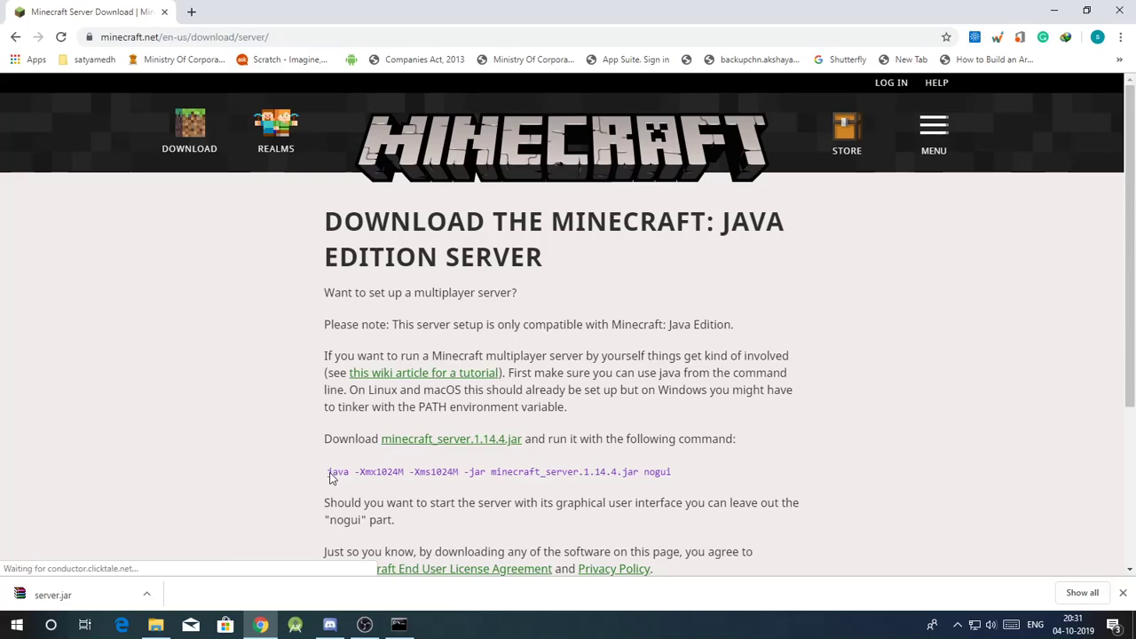
pyautogui.moveTo(330, 477); pyautogui.dragTo(643, 490)
pyautogui.hotkey('ctrl', 'c')
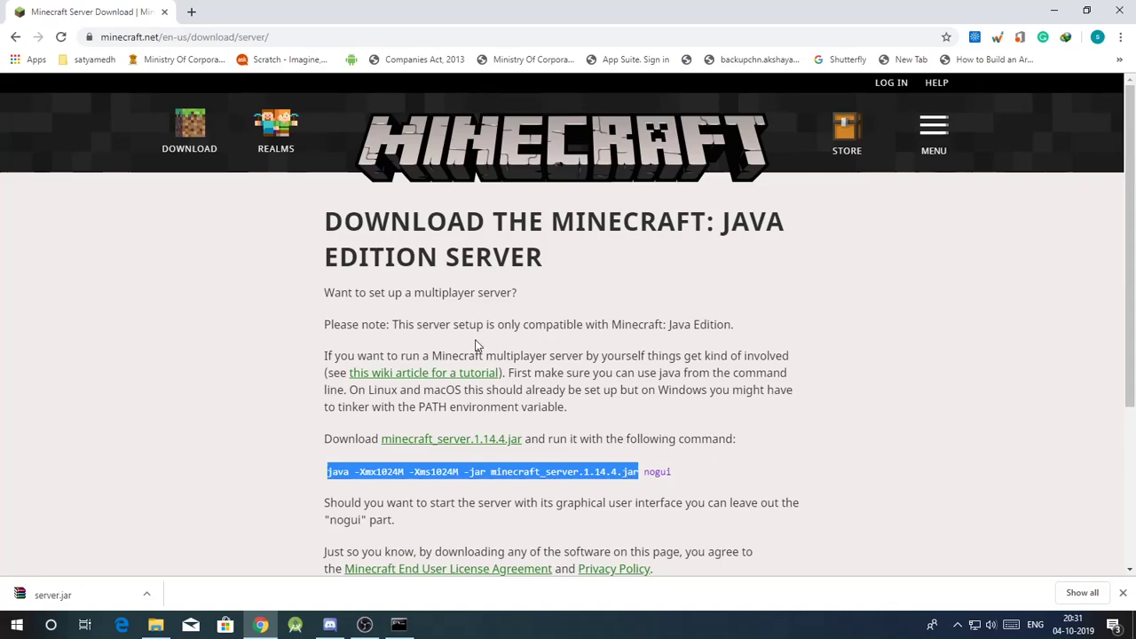
# Paste the java -Xmx1024M -Xms1024M launch command and change its jar name to server.jar
pyautogui.click(1119, 11)
pyautogui.click(468, 149)
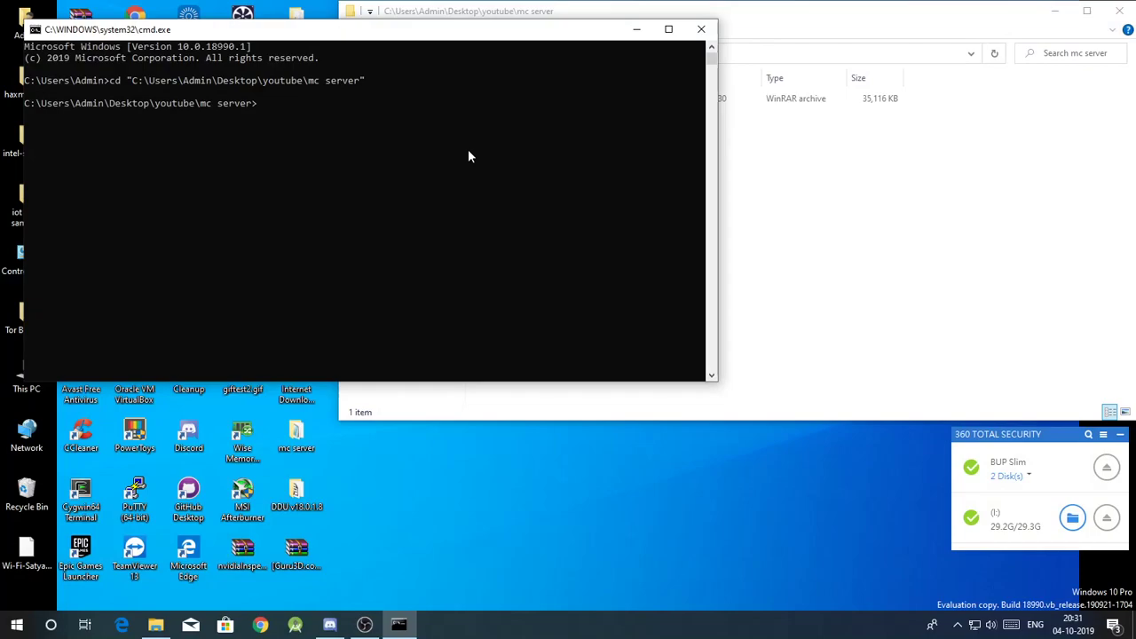
pyautogui.hotkey('ctrl', 'v')
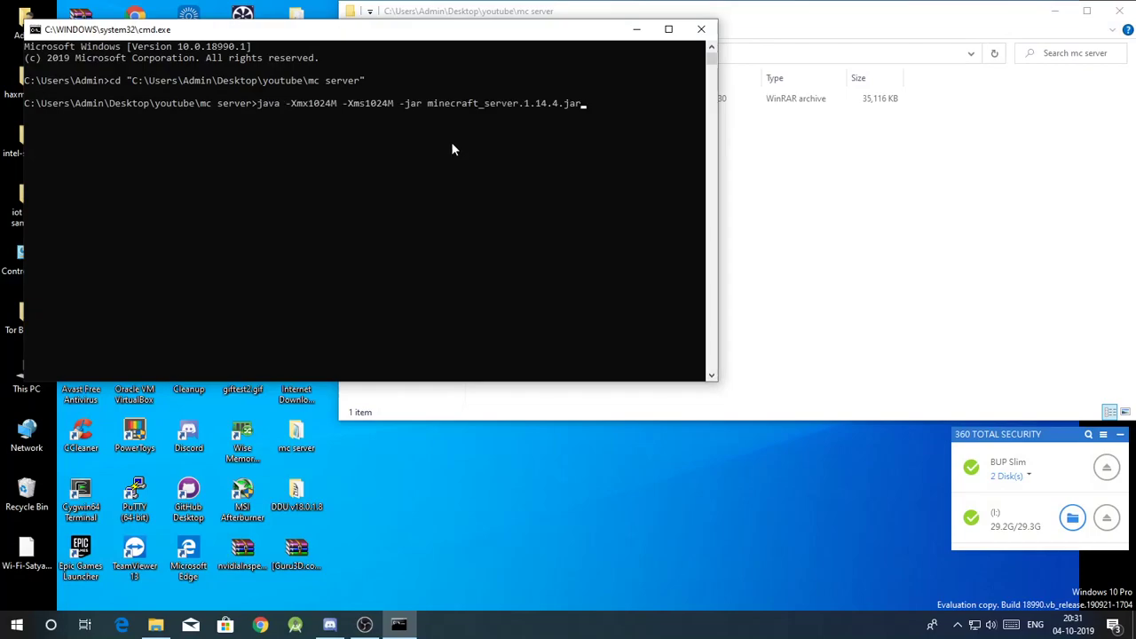
pyautogui.press('Left')
pyautogui.press('Left')
pyautogui.press('Left')
pyautogui.press('Left')
pyautogui.press('Left')
pyautogui.press('Left')
pyautogui.press('Left')
pyautogui.press('Left')
pyautogui.press('Right')
pyautogui.press('Right')
pyautogui.press('Right')
pyautogui.press('BackSpace')
pyautogui.press('BackSpace')
pyautogui.press('BackSpace')
pyautogui.press('BackSpace')
pyautogui.press('BackSpace')
pyautogui.press('BackSpace')
pyautogui.press('BackSpace')
pyautogui.press('BackSpace')
pyautogui.press('BackSpace')
pyautogui.press('BackSpace')
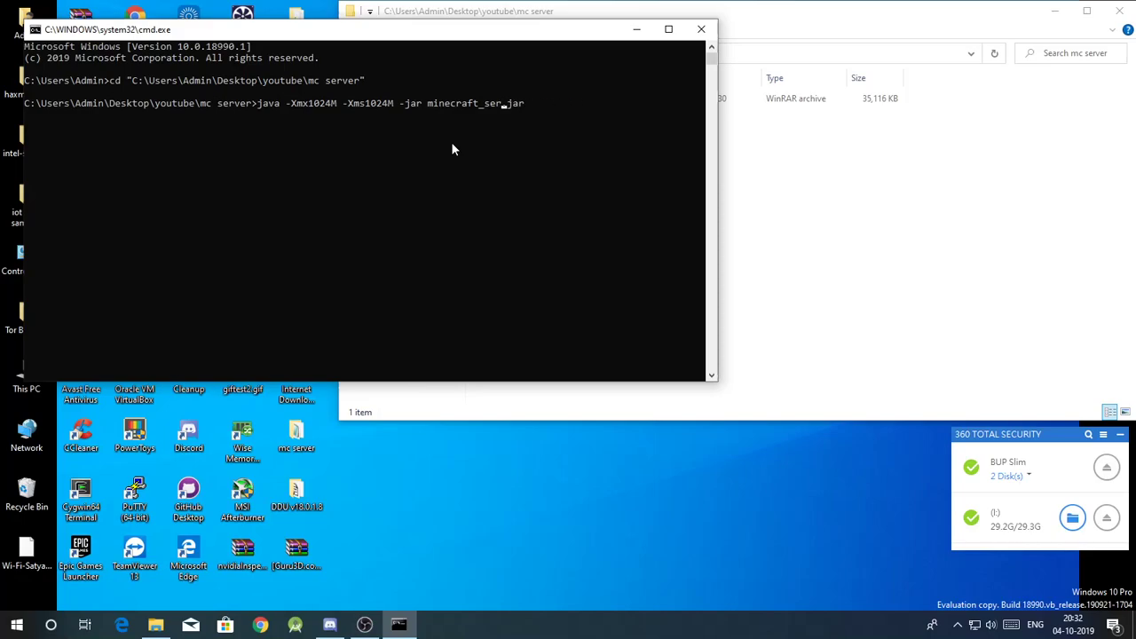
pyautogui.press('BackSpace')
pyautogui.press('BackSpace')
pyautogui.press('BackSpace')
pyautogui.press('BackSpace')
pyautogui.press('BackSpace')
pyautogui.press('BackSpace')
pyautogui.press('BackSpace')
pyautogui.press('BackSpace')
pyautogui.press('BackSpace')
pyautogui.press('BackSpace')
pyautogui.press('BackSpace')
pyautogui.press('BackSpace')
pyautogui.press('BackSpace')
pyautogui.write('server')
pyautogui.press('Left')
pyautogui.press('Left')
pyautogui.press('Left')
pyautogui.press('Left')
pyautogui.press('Left')
pyautogui.press('Left')
pyautogui.press('Left')
pyautogui.press('Left')
pyautogui.press('Left')
pyautogui.press('Left')
pyautogui.press('Left')
pyautogui.press('Left')
pyautogui.press('Left')
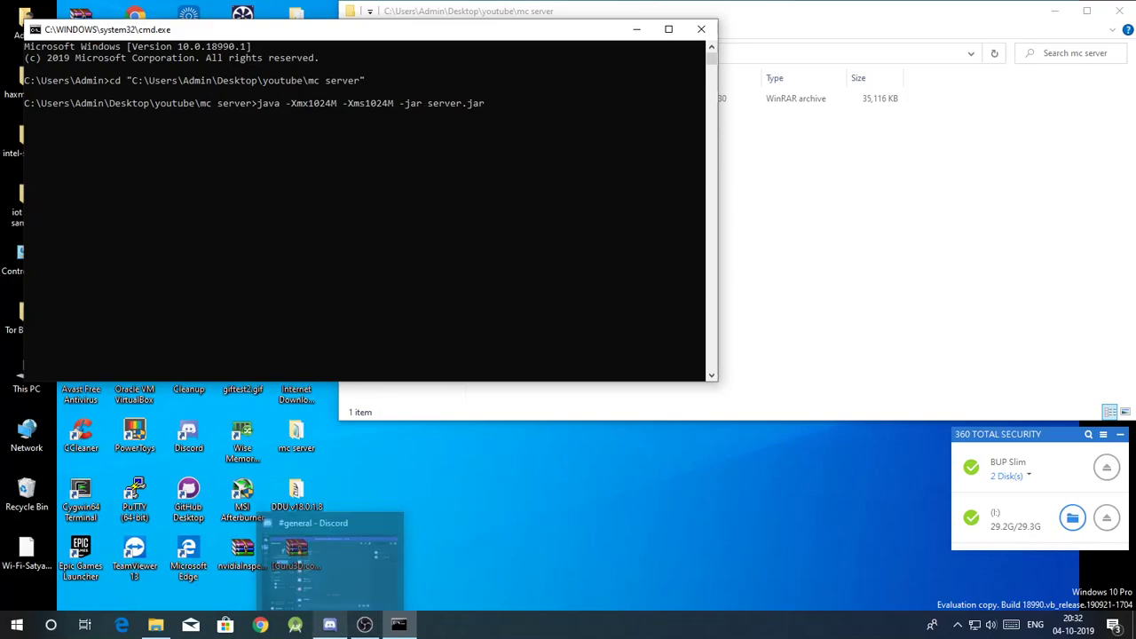
pyautogui.click(364, 624)
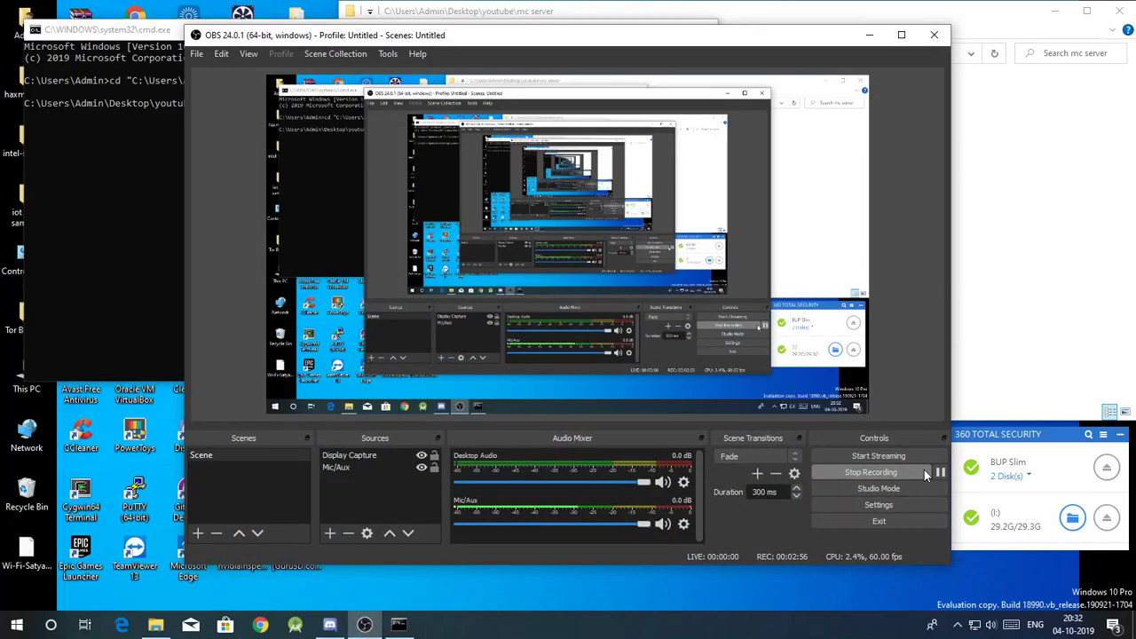
pyautogui.hotkey('alt', 'Tab')
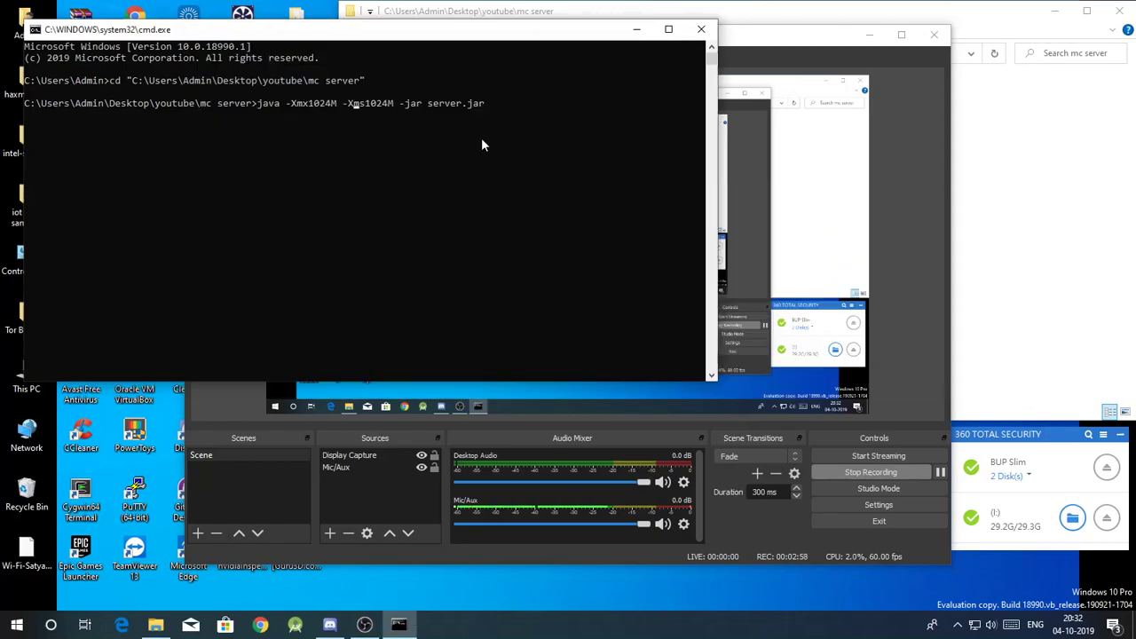
# Edit the maximum memory to -Xmx2M and run the server
pyautogui.click(515, 117)
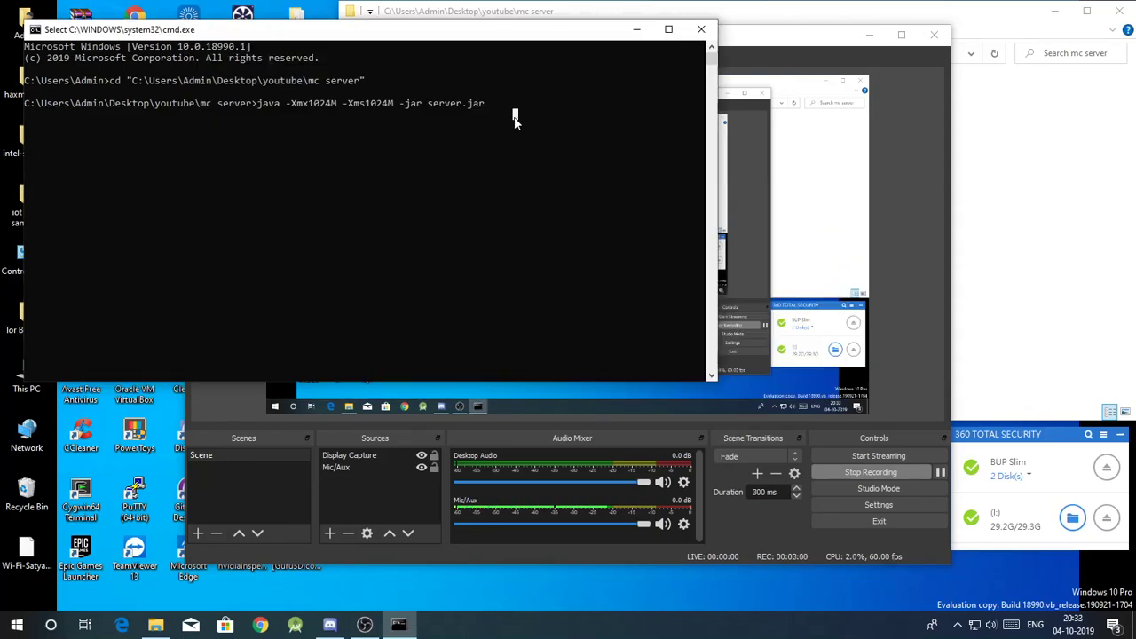
pyautogui.press('Escape')
pyautogui.press('Left')
pyautogui.press('Left')
pyautogui.press('Left')
pyautogui.press('Left')
pyautogui.press('Left')
pyautogui.press('Left')
pyautogui.press('Left')
pyautogui.press('Left')
pyautogui.press('Left')
pyautogui.press('Left')
pyautogui.press('Left')
pyautogui.press('Left')
pyautogui.press('Left')
pyautogui.press('Left')
pyautogui.press('Left')
pyautogui.press('Left')
pyautogui.press('Left')
pyautogui.press('Left')
pyautogui.press('Left')
pyautogui.press('Left')
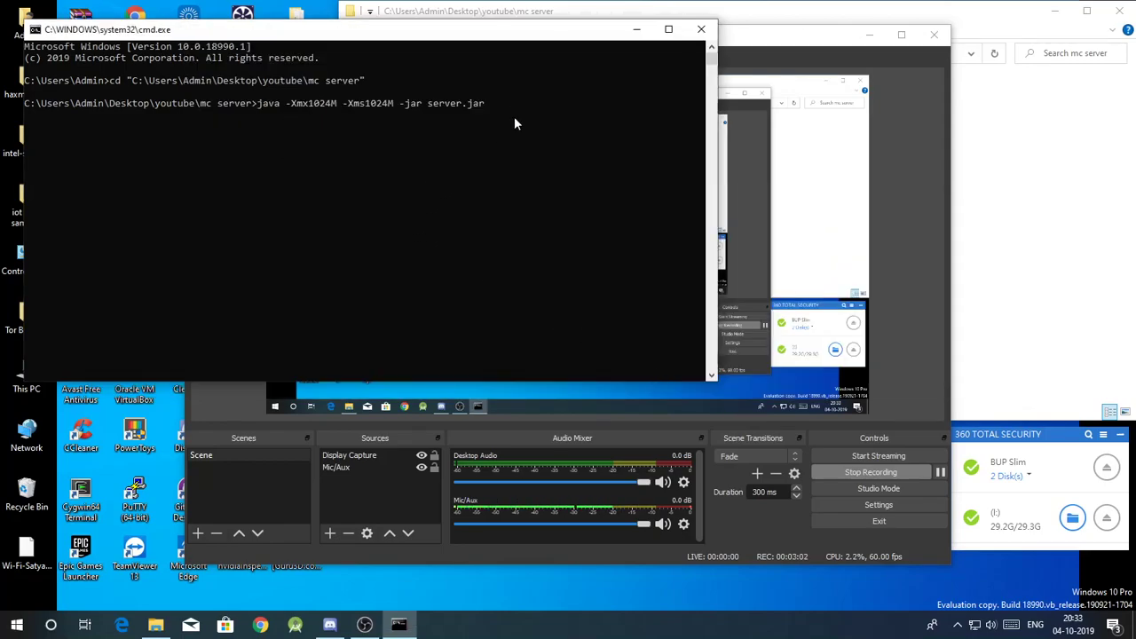
pyautogui.press('BackSpace')
pyautogui.press('BackSpace')
pyautogui.press('BackSpace')
pyautogui.press('BackSpace')
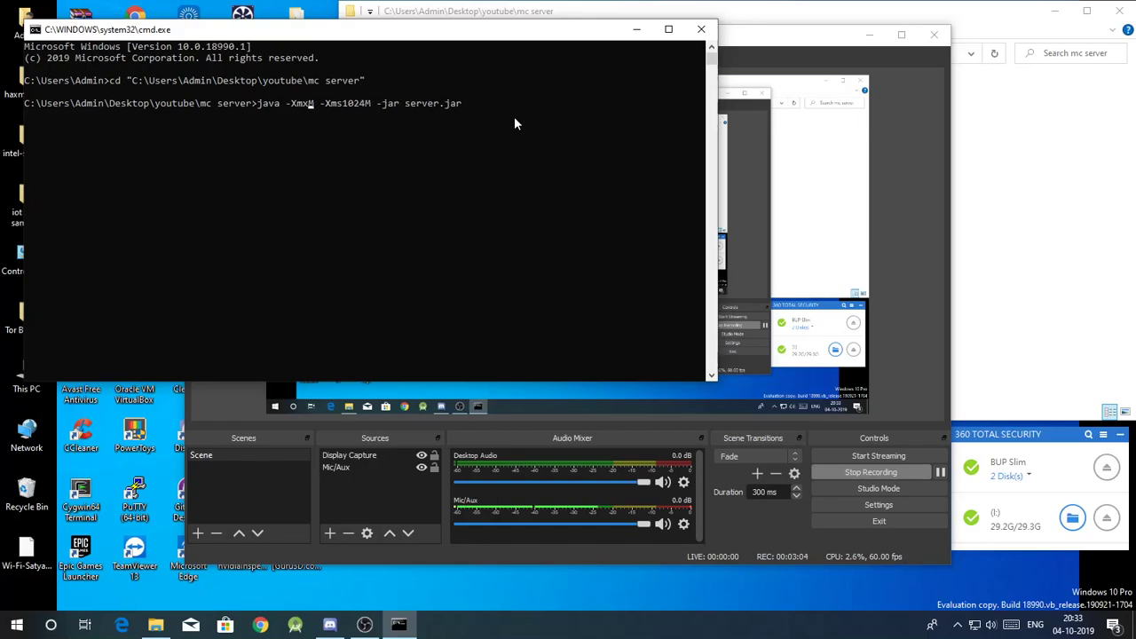
pyautogui.write('2')
pyautogui.press('Right')
pyautogui.press('Right')
pyautogui.press('Right')
pyautogui.press('Right')
pyautogui.press('Right')
pyautogui.press('Right')
pyautogui.press('Right')
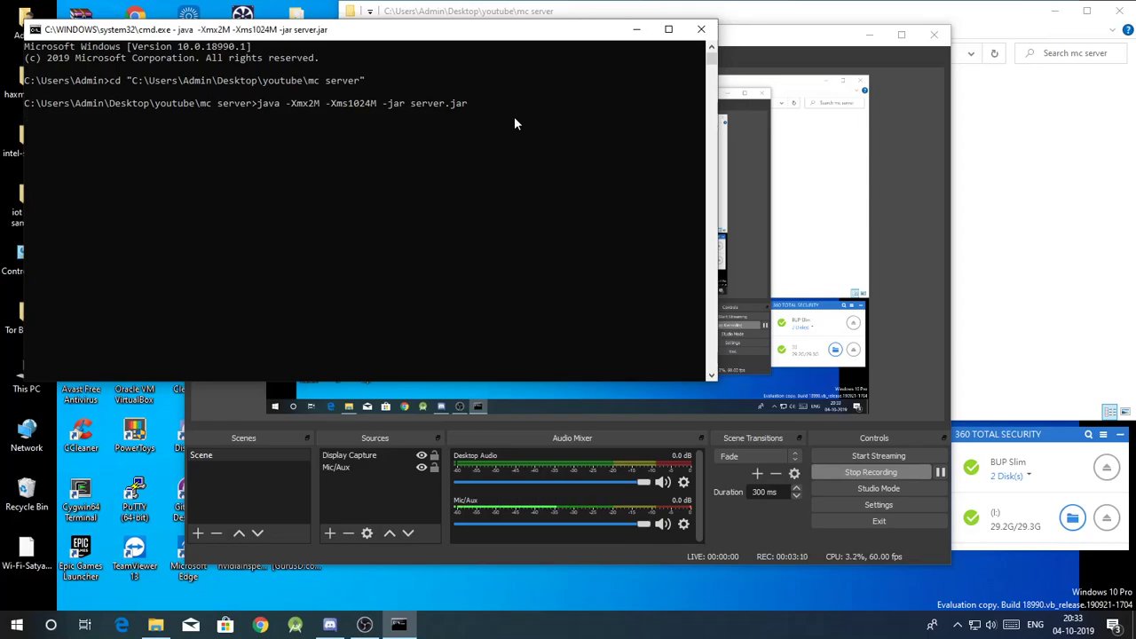
pyautogui.press('Return')
pyautogui.press('Return')
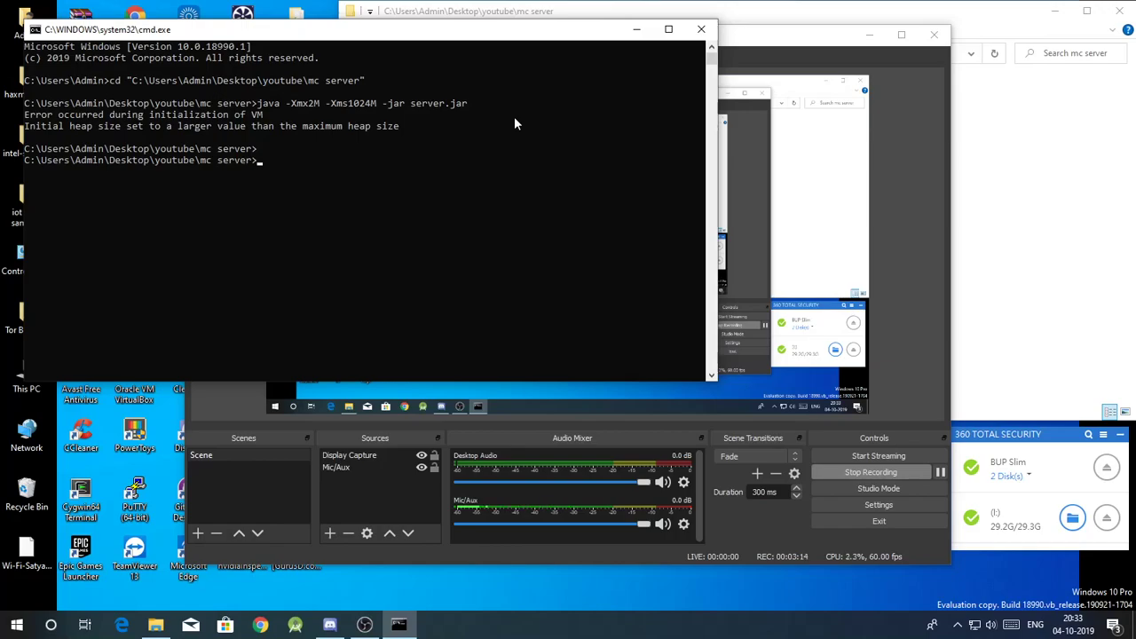
# Rerun the server command with a 2G maximum heap (-Xmx2G)
pyautogui.press('Up')
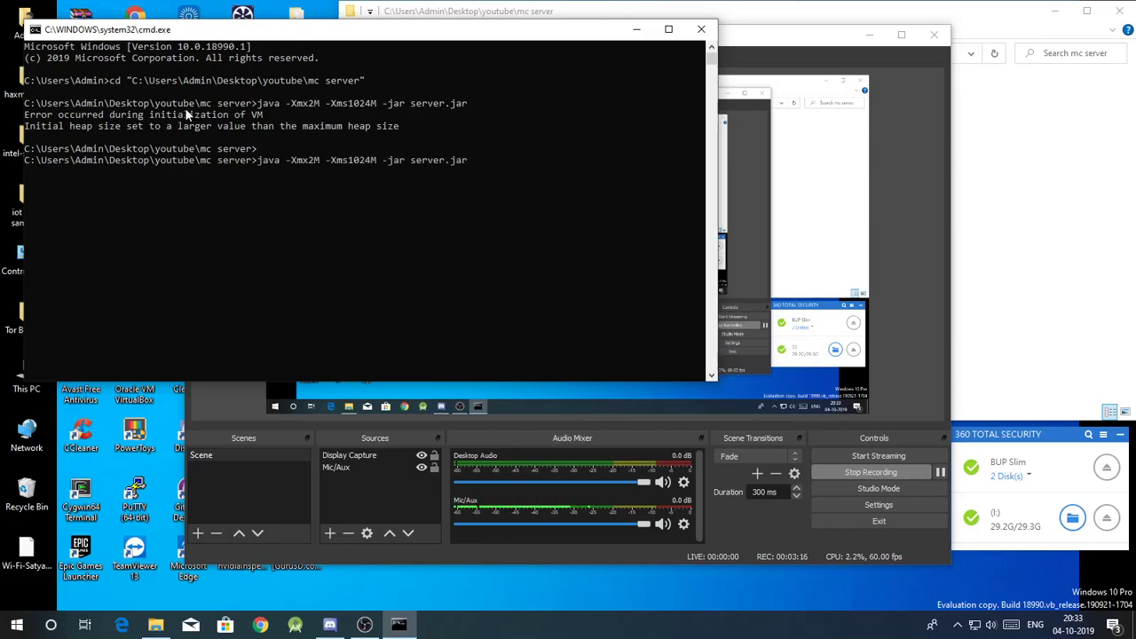
pyautogui.press('Left')
pyautogui.press('Left')
pyautogui.press('Left')
pyautogui.press('Left')
pyautogui.press('Left')
pyautogui.press('Left')
pyautogui.press('Left')
pyautogui.press('Left')
pyautogui.press('Left')
pyautogui.press('Left')
pyautogui.press('Left')
pyautogui.press('Left')
pyautogui.press('Left')
pyautogui.press('Left')
pyautogui.press('Left')
pyautogui.press('Left')
pyautogui.press('BackSpace')
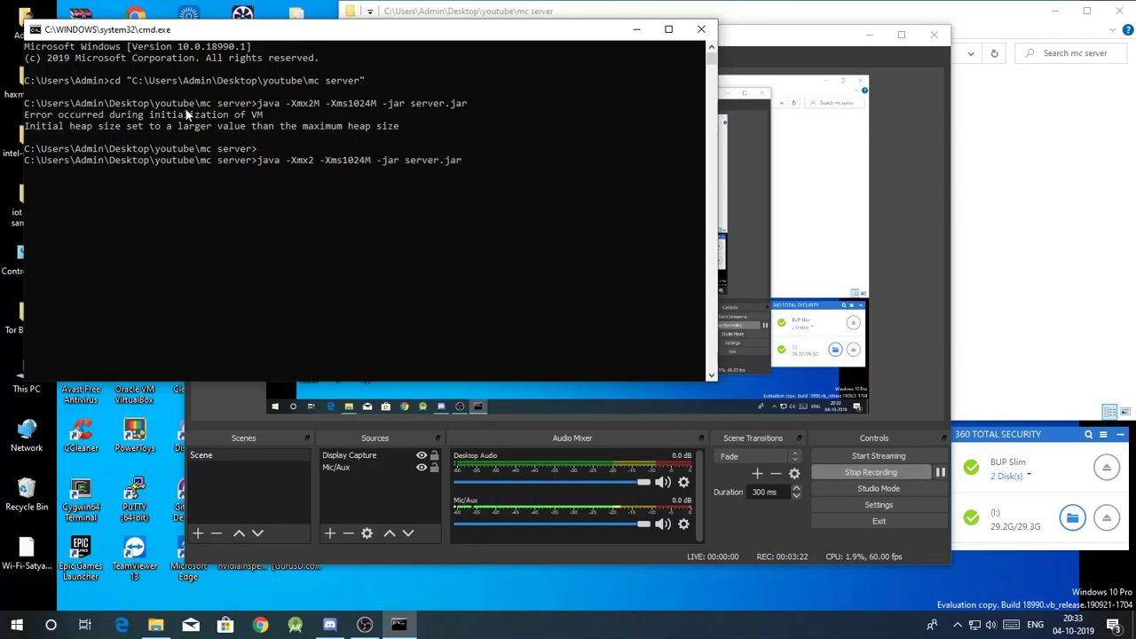
pyautogui.write('G')
pyautogui.press('Return')
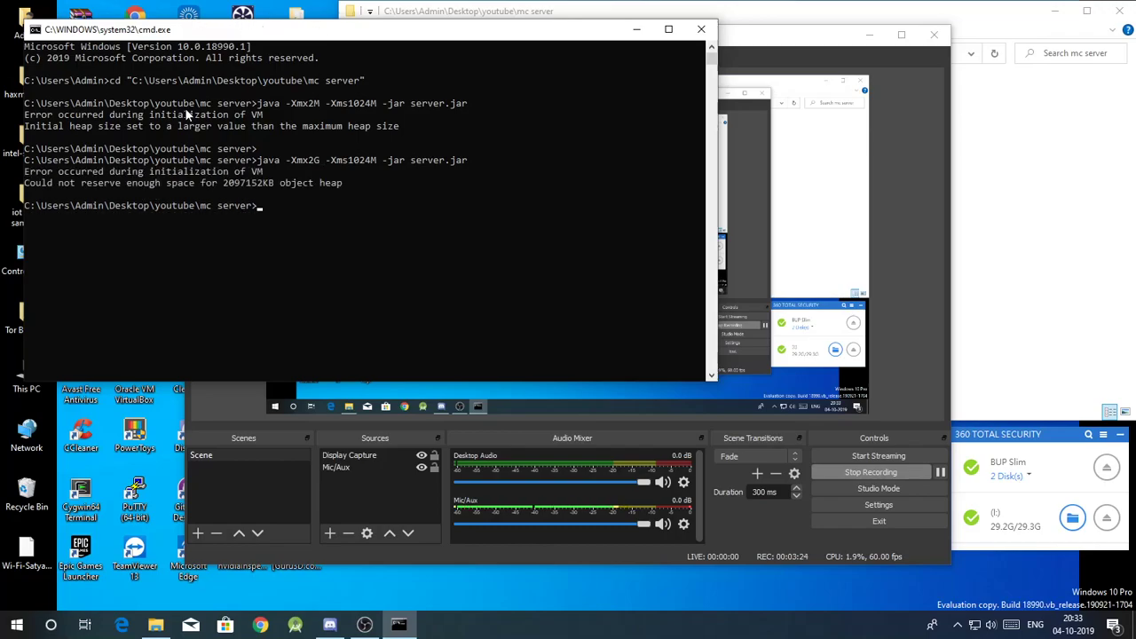
# Rerun the server command with a 1G maximum heap (-Xmx1G)
pyautogui.press('Up')
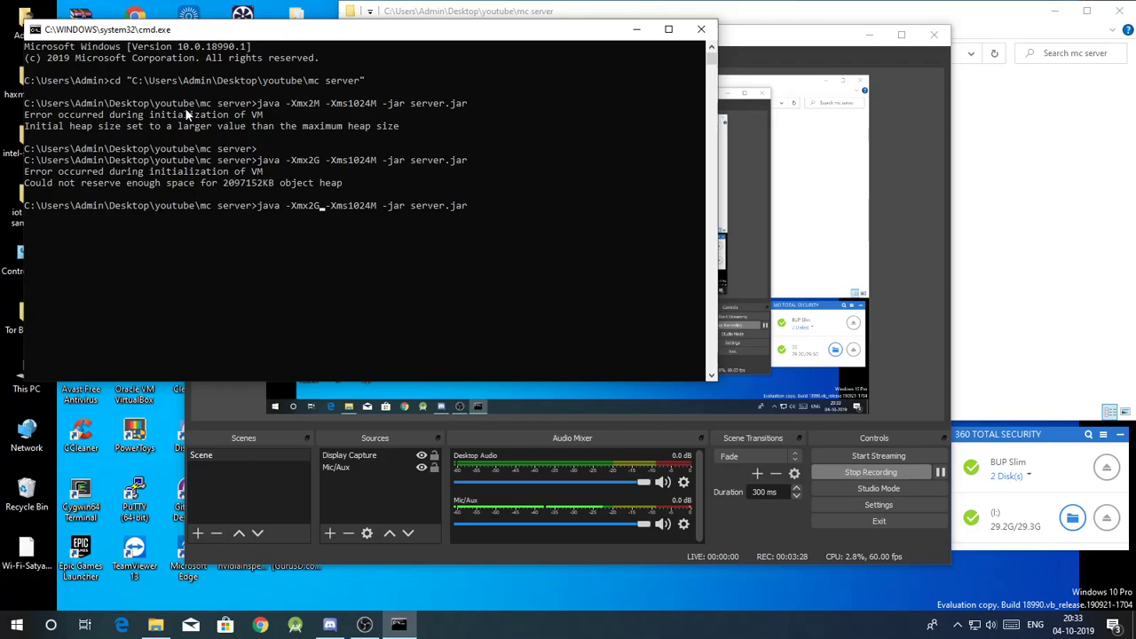
pyautogui.press('Left')
pyautogui.press('Left')
pyautogui.press('Left')
pyautogui.press('Left')
pyautogui.press('Left')
pyautogui.press('Left')
pyautogui.press('Left')
pyautogui.press('Left')
pyautogui.press('Left')
pyautogui.press('Left')
pyautogui.press('Left')
pyautogui.press('Left')
pyautogui.press('Left')
pyautogui.press('Left')
pyautogui.press('Left')
pyautogui.press('Left')
pyautogui.press('Left')
pyautogui.press('Left')
pyautogui.press('Left')
pyautogui.press('Left')
pyautogui.press('BackSpace')
pyautogui.write('1')
pyautogui.press('Return')
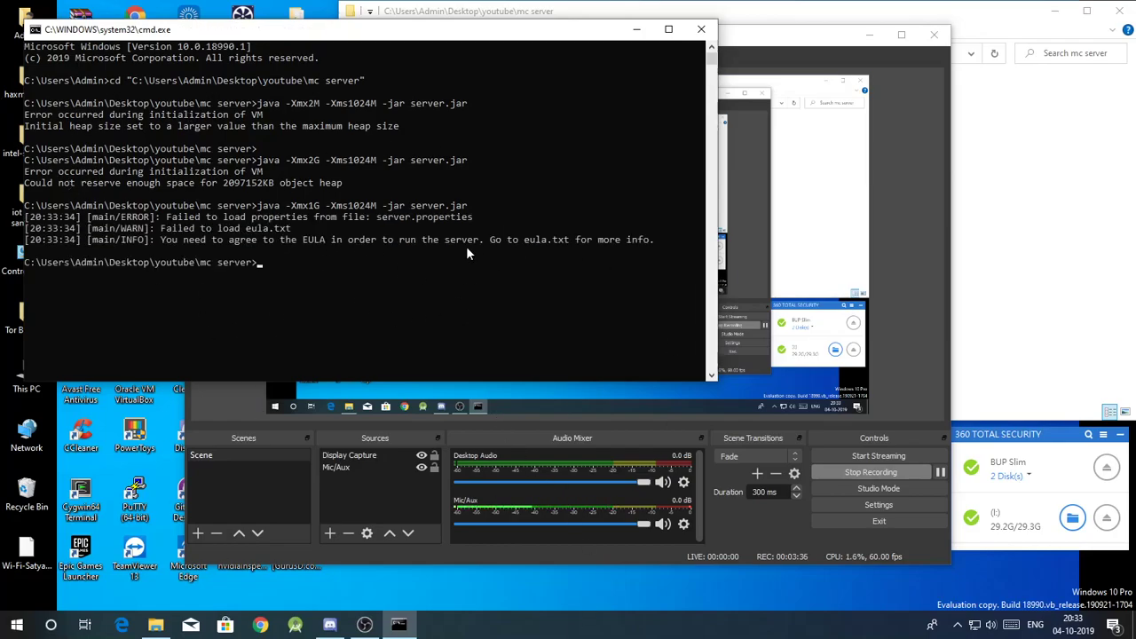
# Open eula.txt from the mc server folder in Notepad
pyautogui.moveTo(167, 217); pyautogui.dragTo(616, 262)
pyautogui.click(1009, 242)
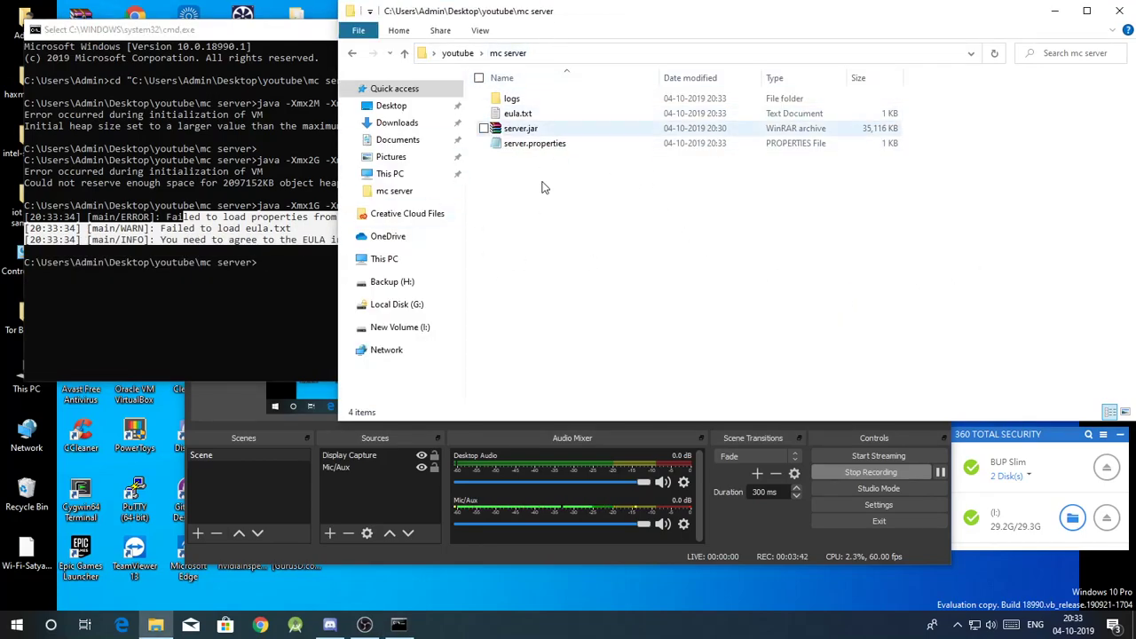
pyautogui.rightClick(576, 116)
pyautogui.click(564, 115)
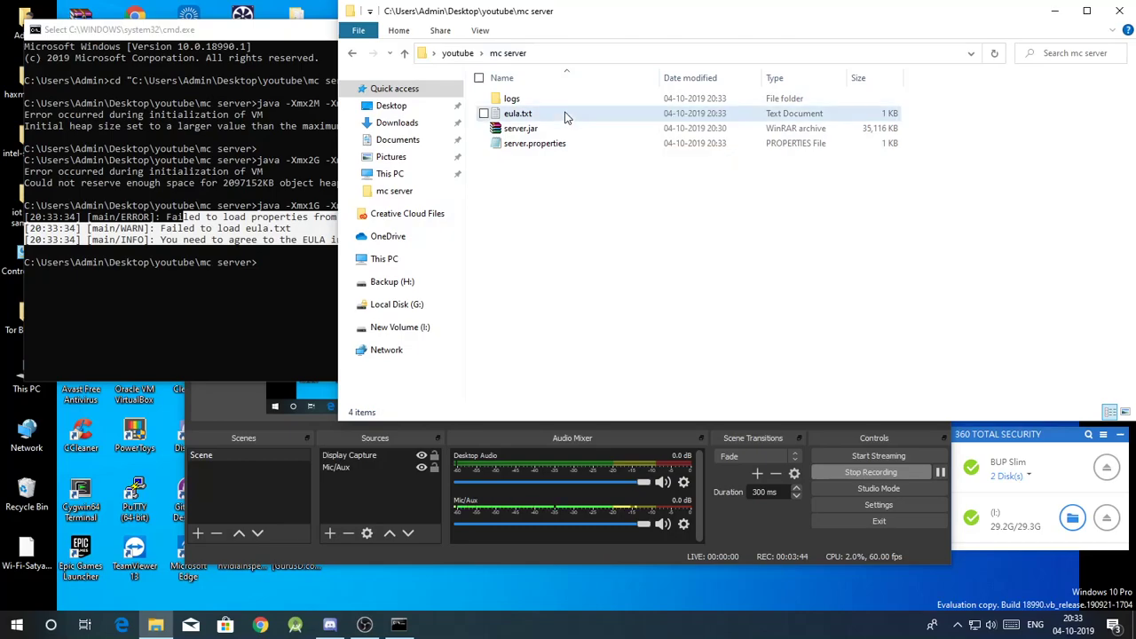
pyautogui.doubleClick(568, 116)
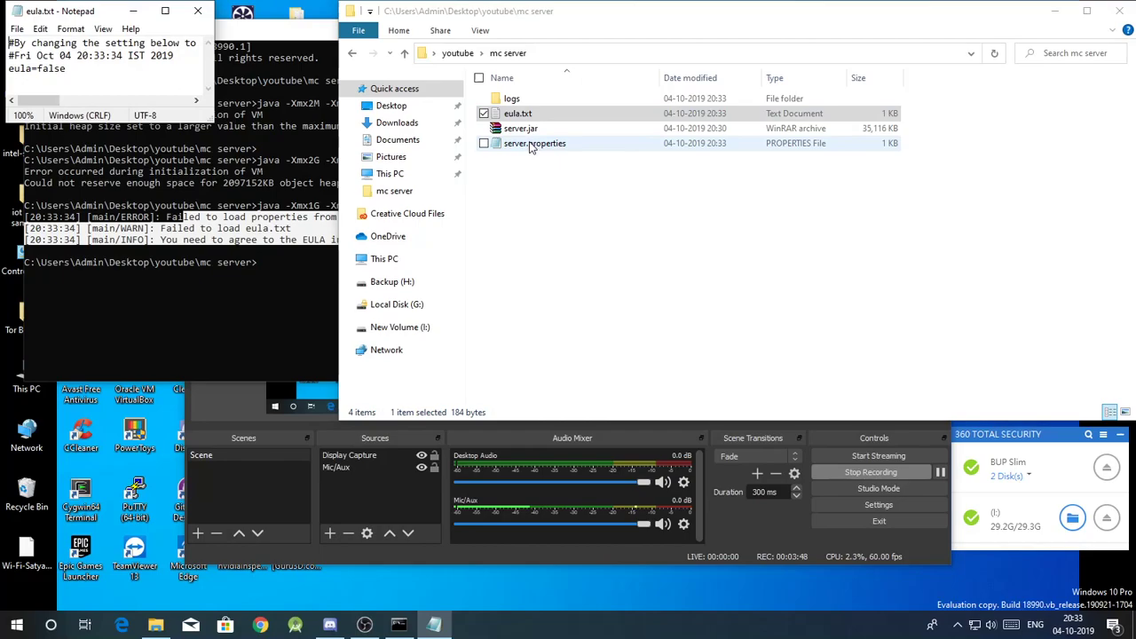
# Change eula=false to eula=true, save the file and close Notepad
pyautogui.click(166, 11)
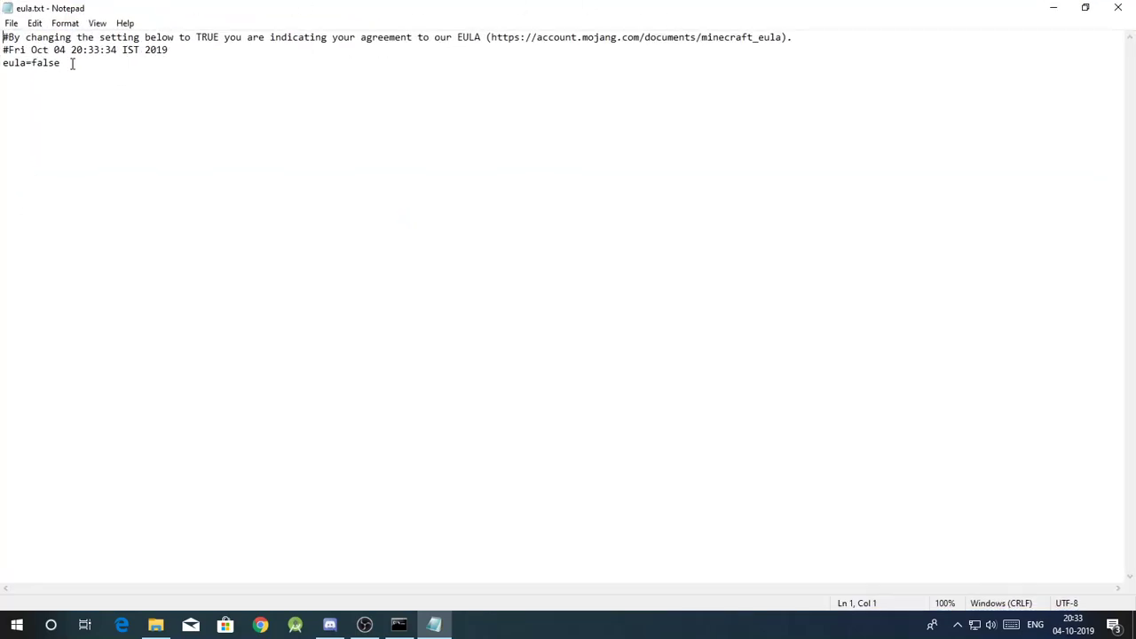
pyautogui.moveTo(73, 64); pyautogui.dragTo(31, 64)
pyautogui.write('true')
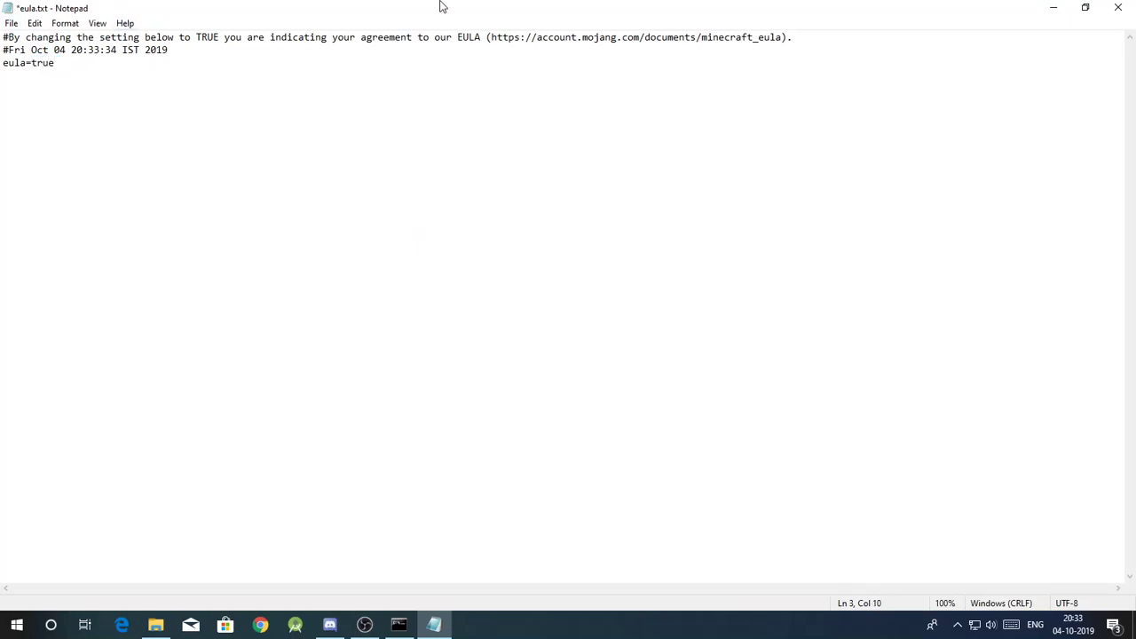
pyautogui.hotkey('ctrl', 's')
pyautogui.hotkey('alt', 'F4')
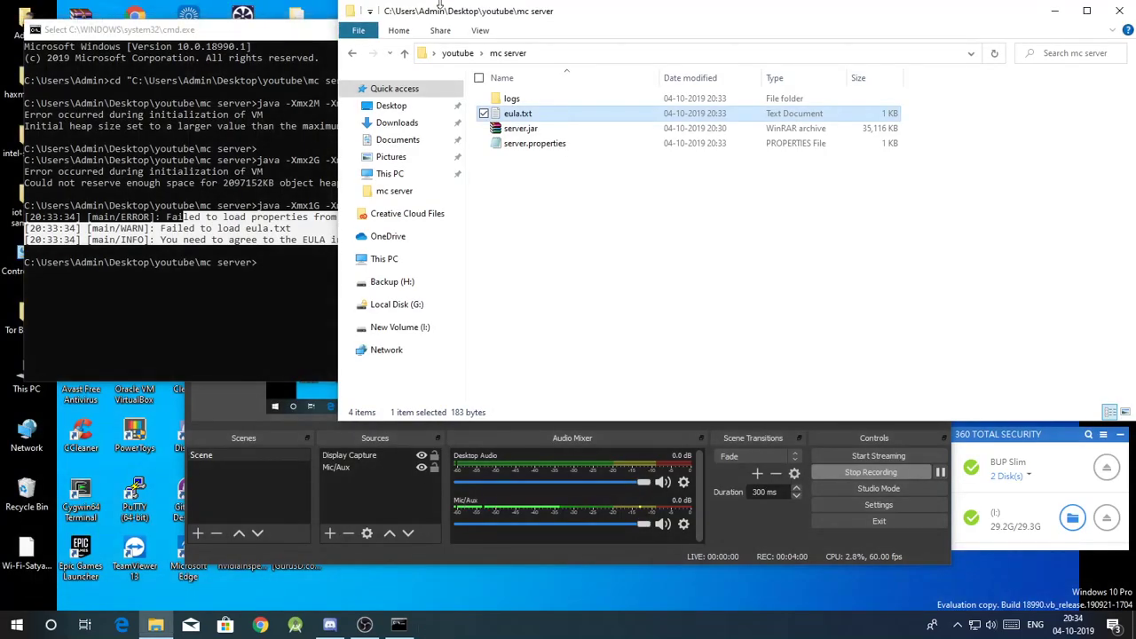
# Relaunch the server by rerunning java -Xmx1G -Xms1024M -jar server.jar from the command prompt
pyautogui.click(102, 298)
pyautogui.press('Up')
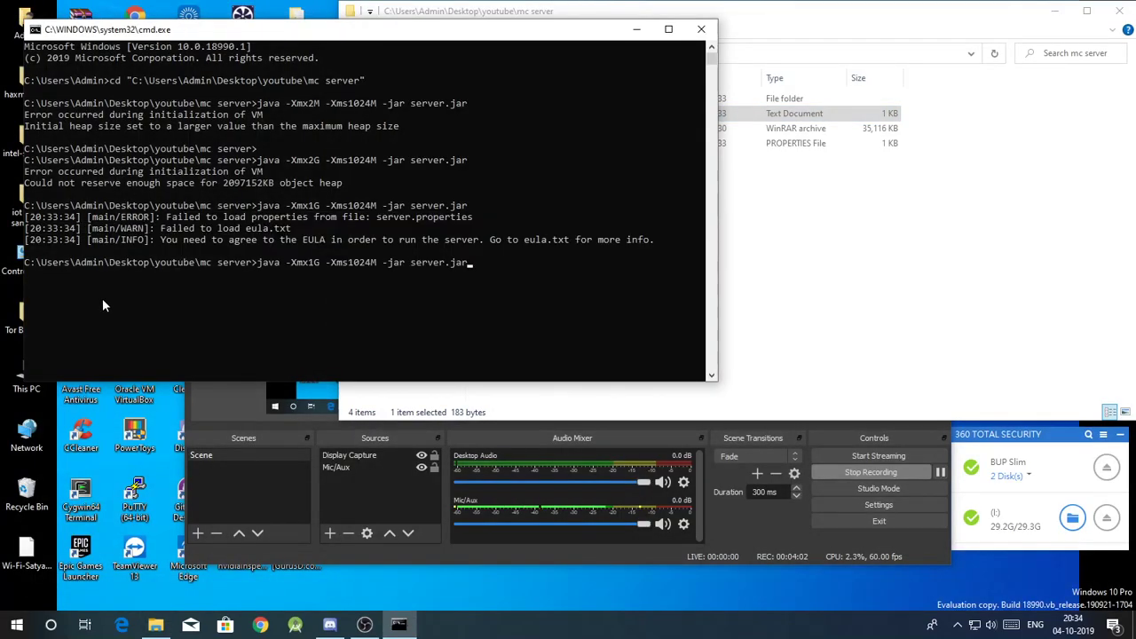
pyautogui.press('Return')
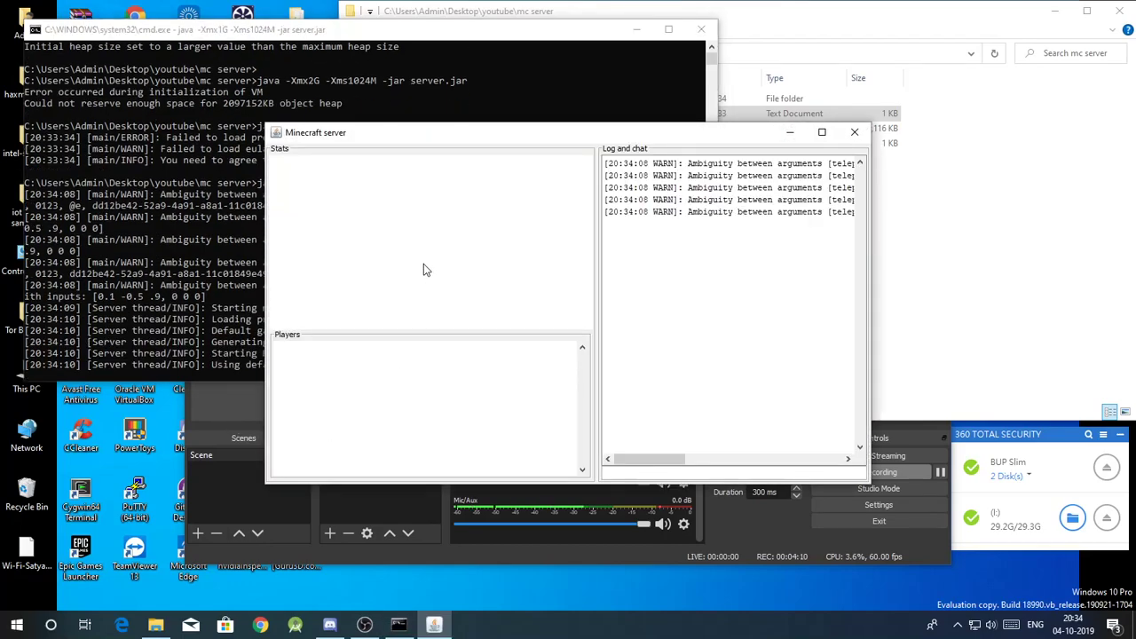
# Enter stop in the server console and close the server GUI window
pyautogui.click(165, 217)
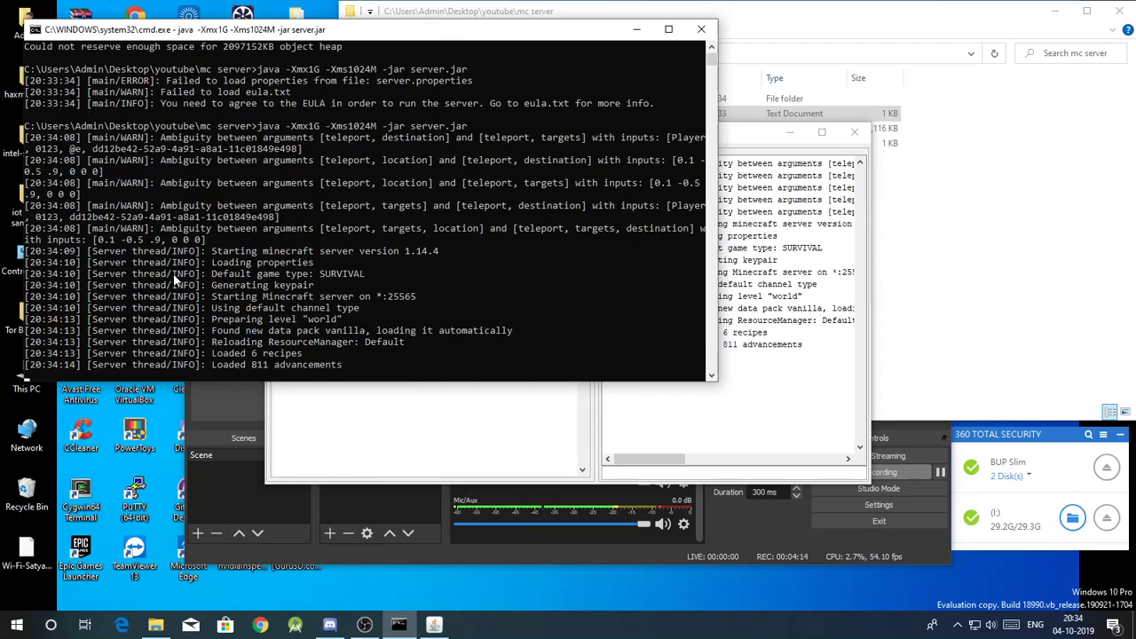
pyautogui.write('stop')
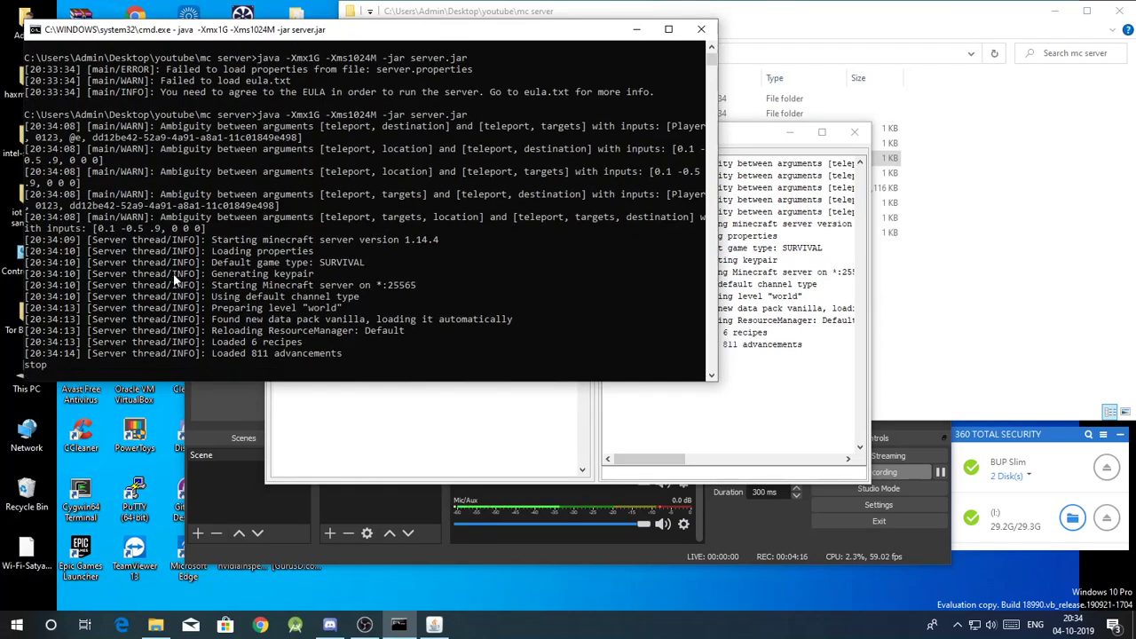
pyautogui.click(336, 439)
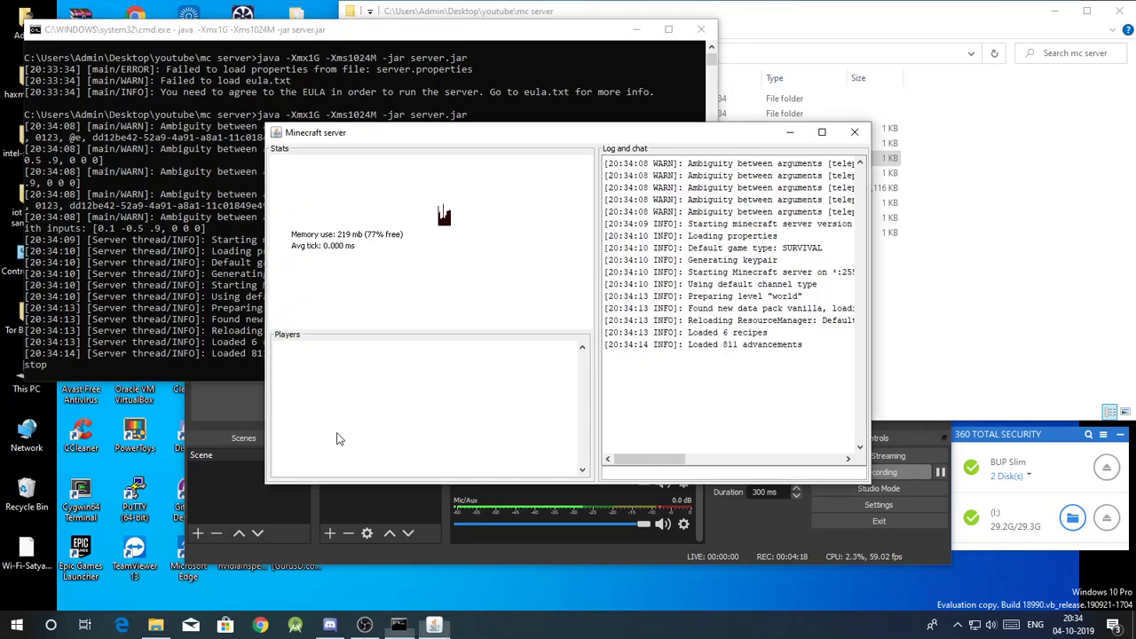
pyautogui.click(856, 138)
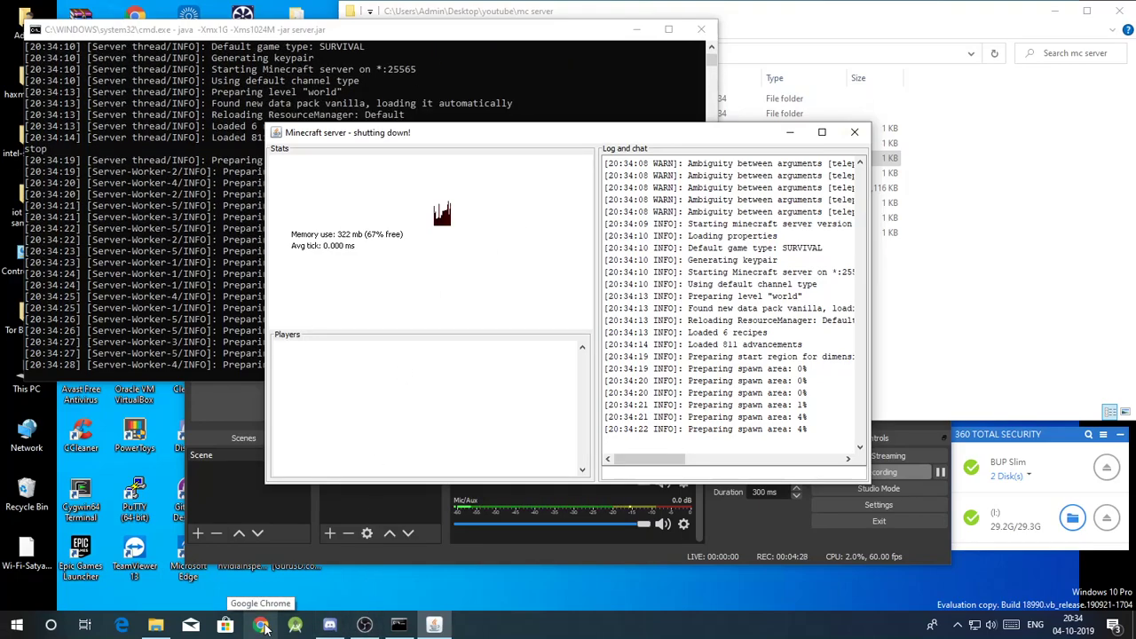
pyautogui.click(182, 304)
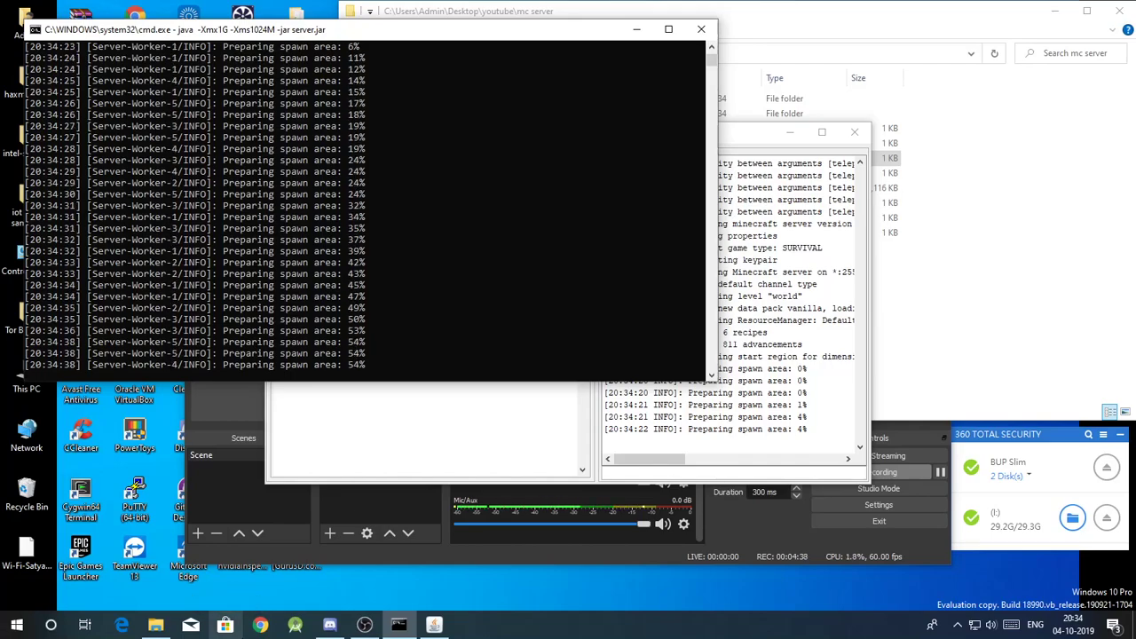
# Launch Control Panel with 'control' and go to Network and Internet > Network and Sharing Center
pyautogui.press('super+r')
pyautogui.write('control')
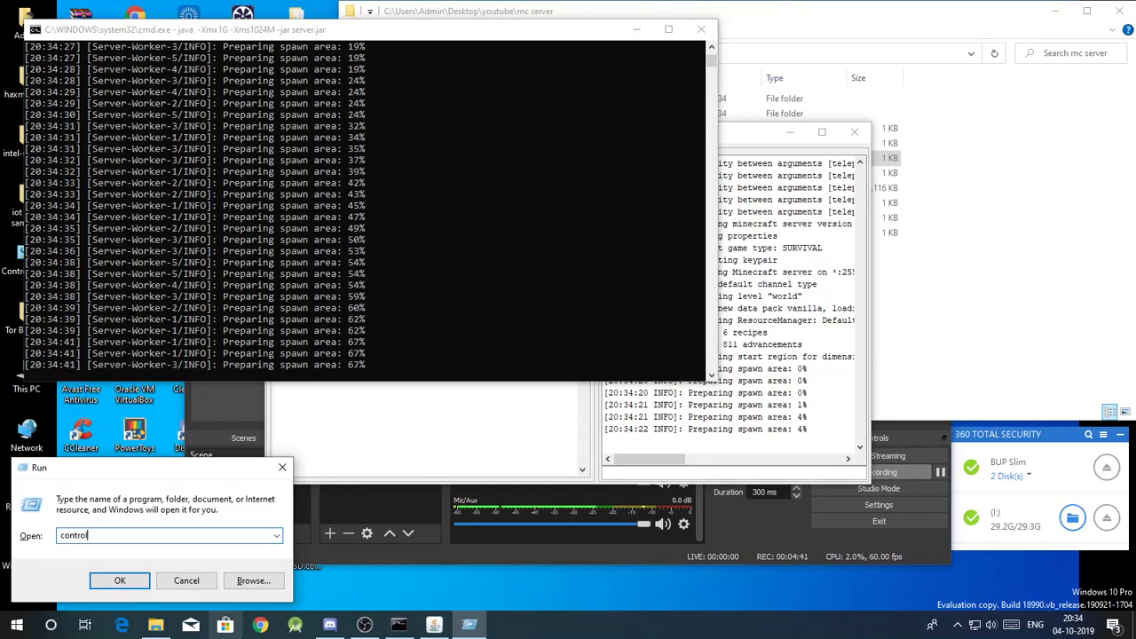
pyautogui.press('Return')
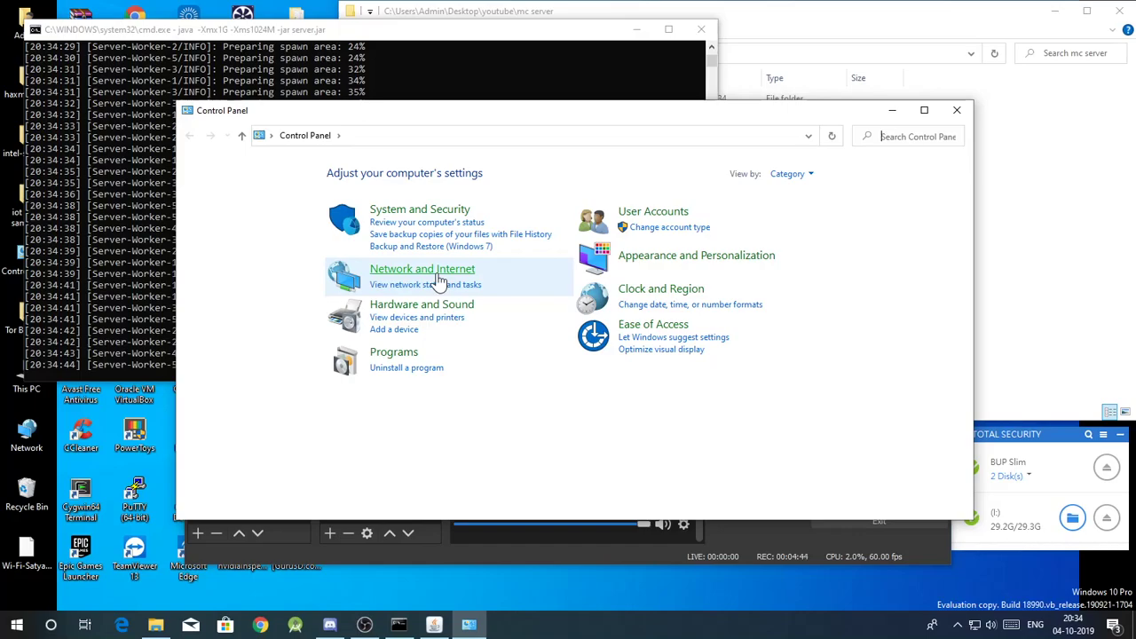
pyautogui.click(435, 273)
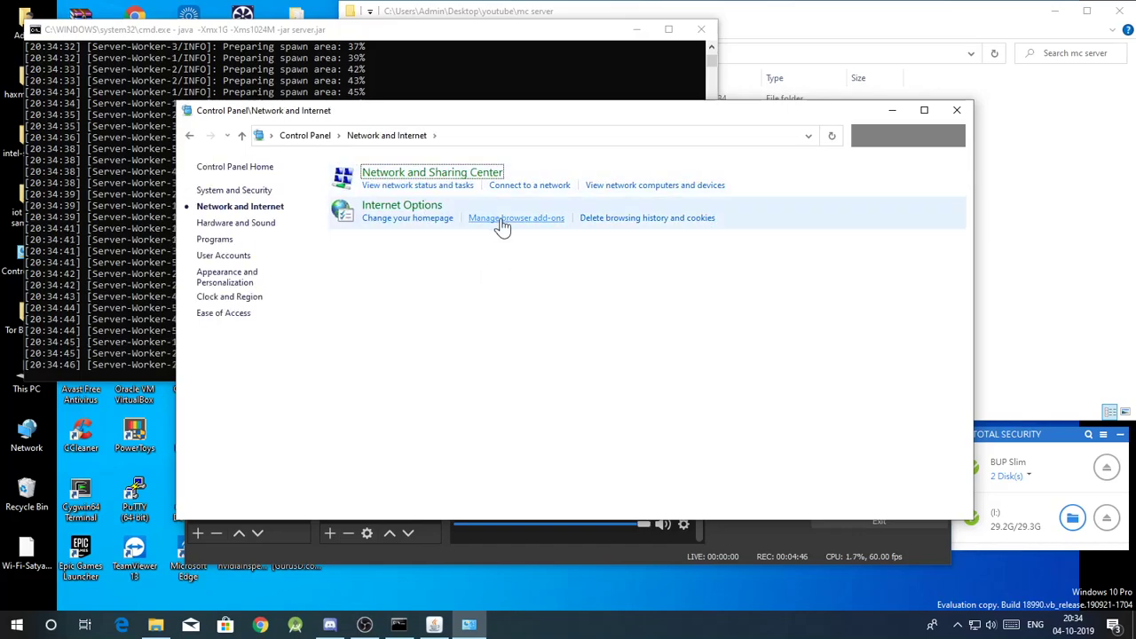
pyautogui.click(382, 185)
# Open the Ethernet adapter's properties and its Internet Protocol Version 4 (TCP/IPv4) settings
pyautogui.click(638, 222)
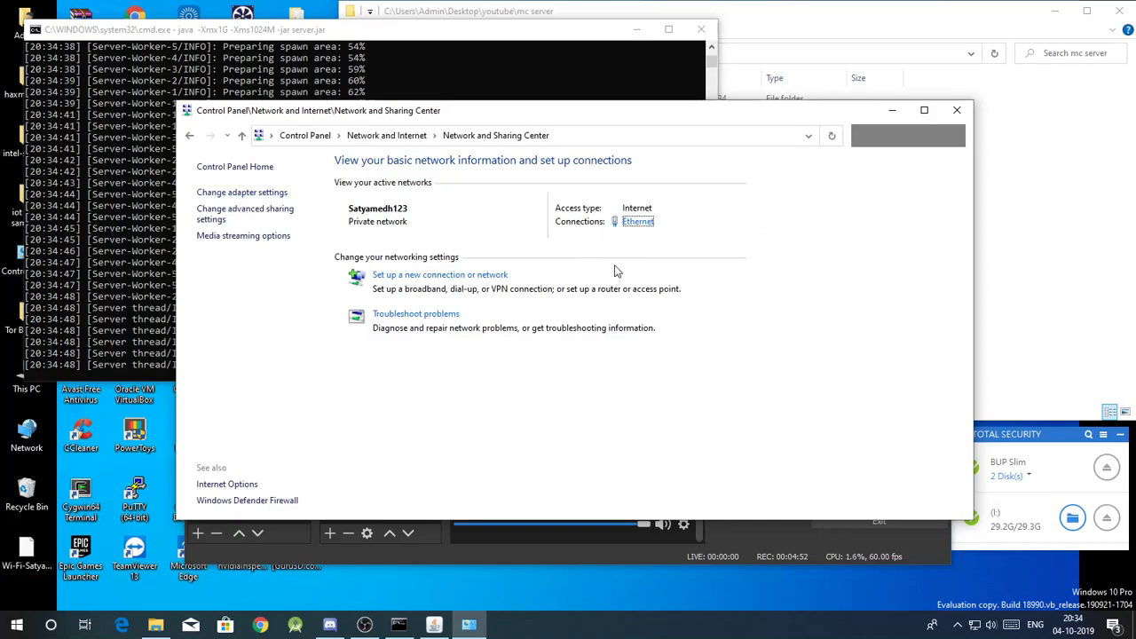
pyautogui.click(655, 223)
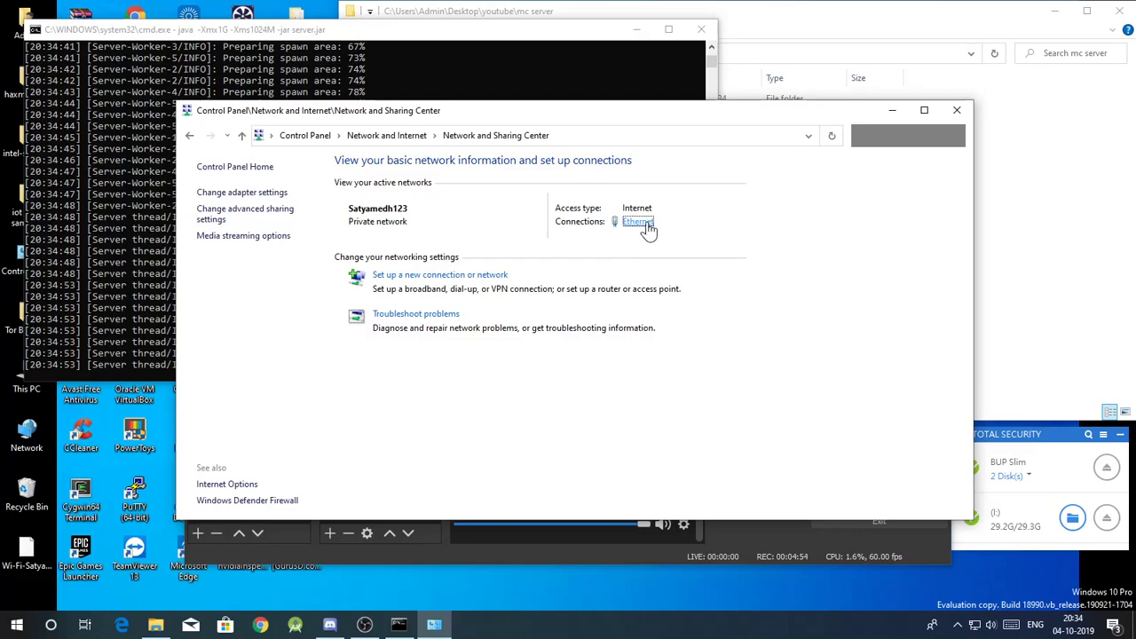
pyautogui.click(486, 430)
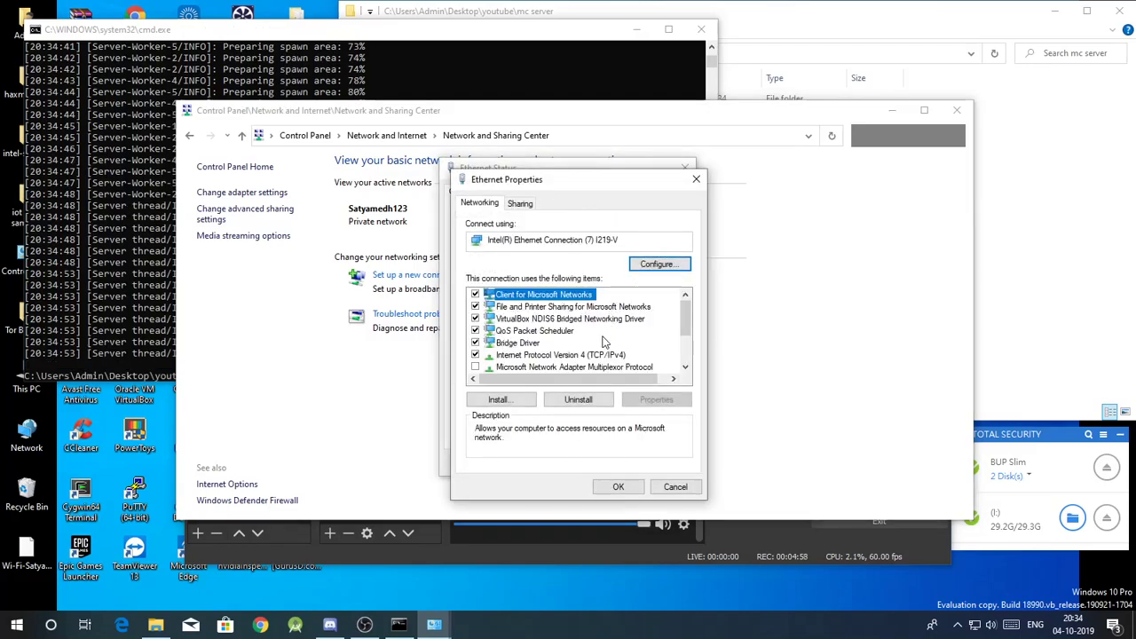
pyautogui.scroll(-1, 609, 319)
pyautogui.doubleClick(568, 321)
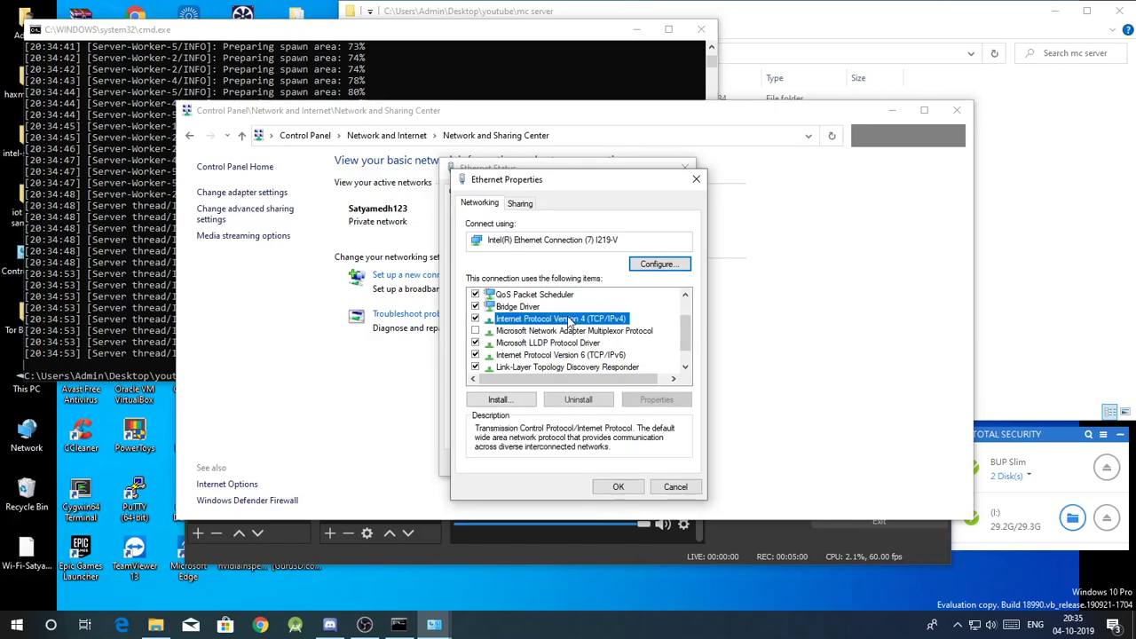
# Enter static IP 192.168.1.16, mask 255.255.255.0, DNS 8.8.8.8 and 8.8.4.4 for Ethernet
pyautogui.click(512, 336)
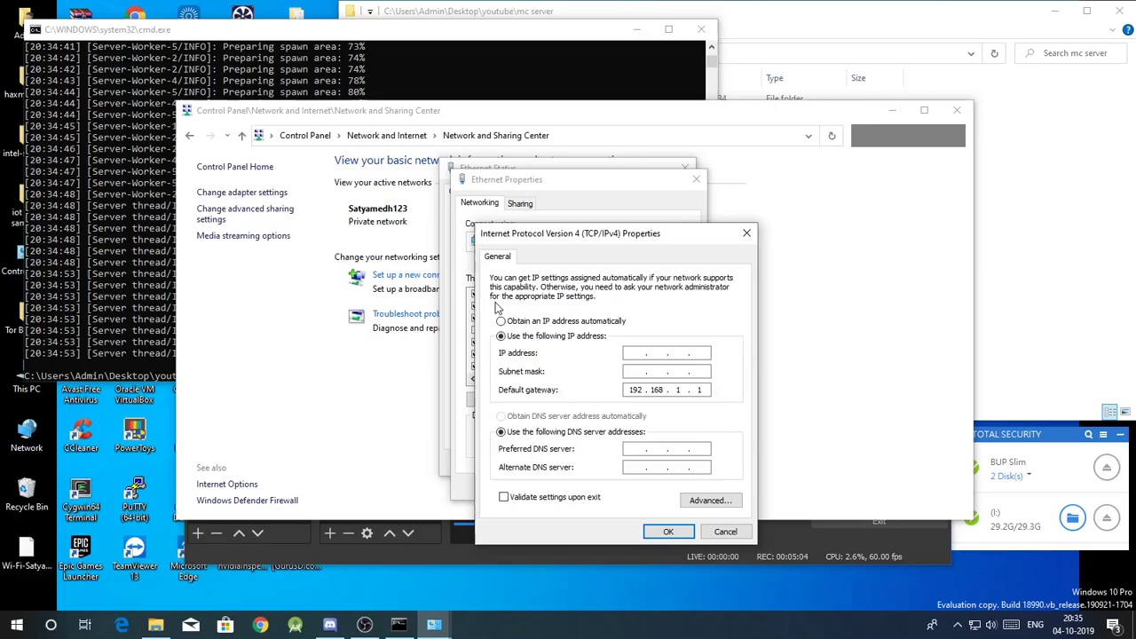
pyautogui.click(640, 354)
pyautogui.click(630, 372)
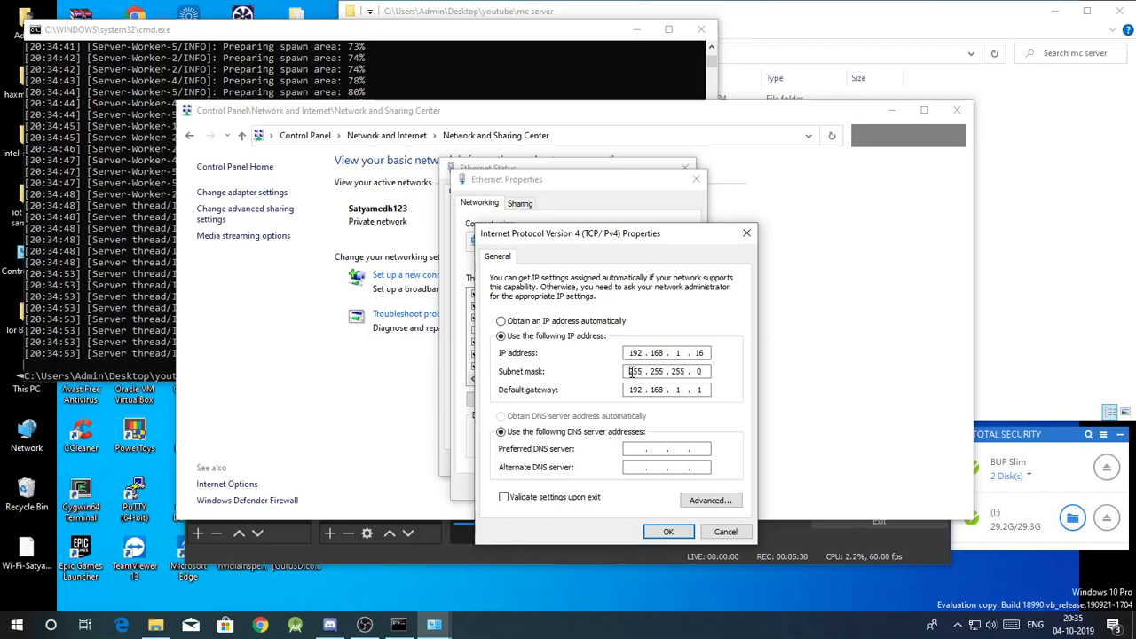
pyautogui.click(638, 451)
pyautogui.write('8.8.')
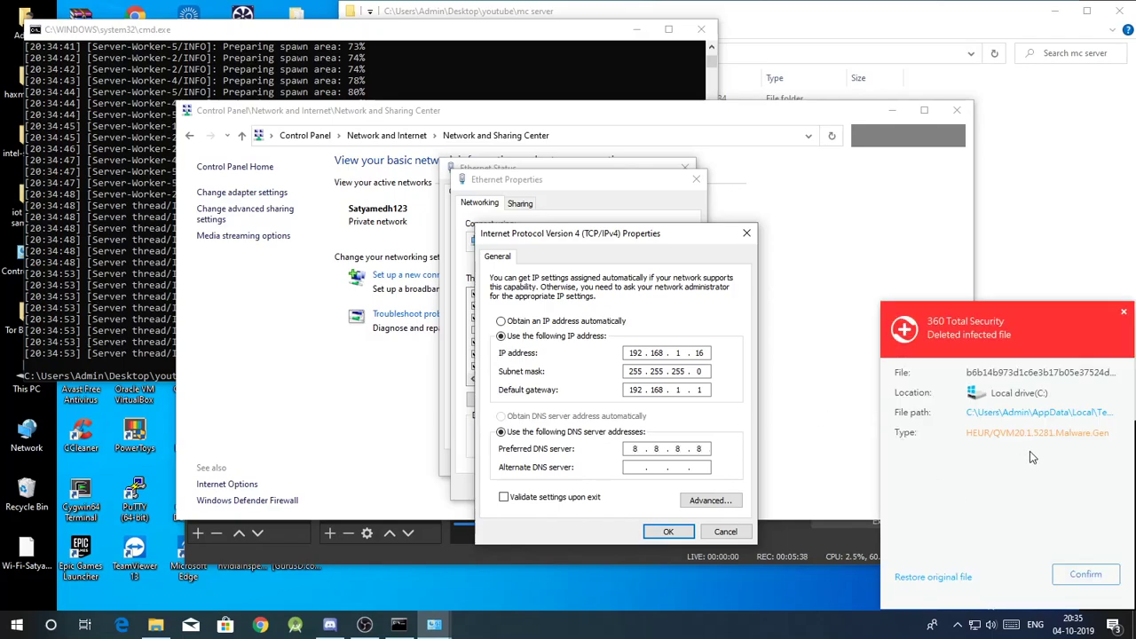
pyautogui.click(1104, 576)
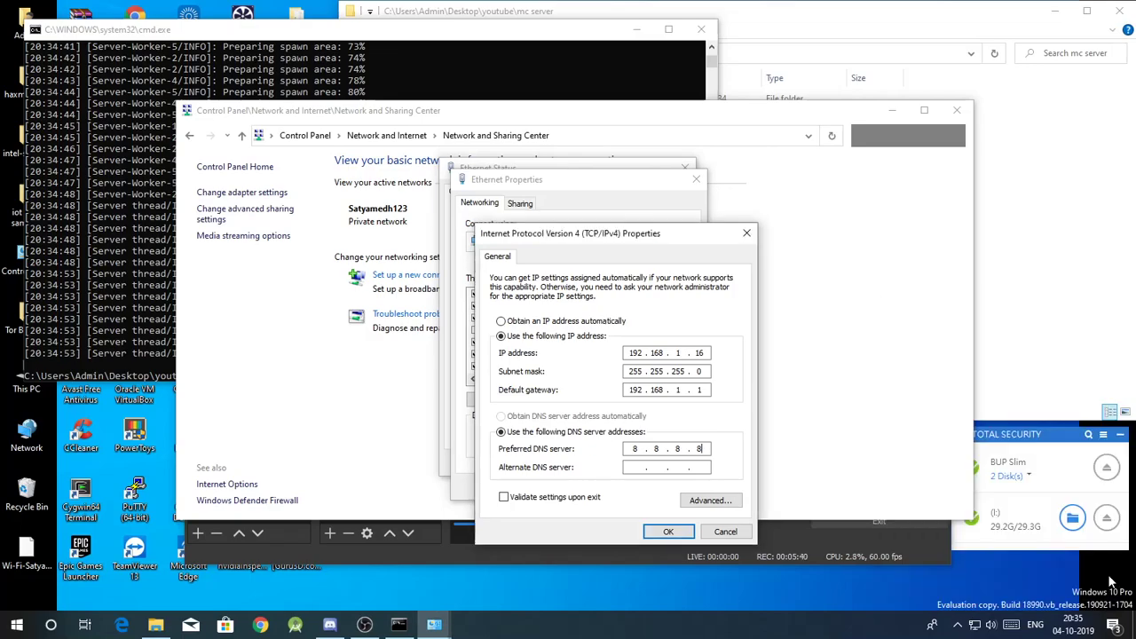
pyautogui.click(636, 465)
pyautogui.write('8.8.4.4')
# Save the IPv4 settings past the gateway warning and close the network and mc server folder windows
pyautogui.click(651, 534)
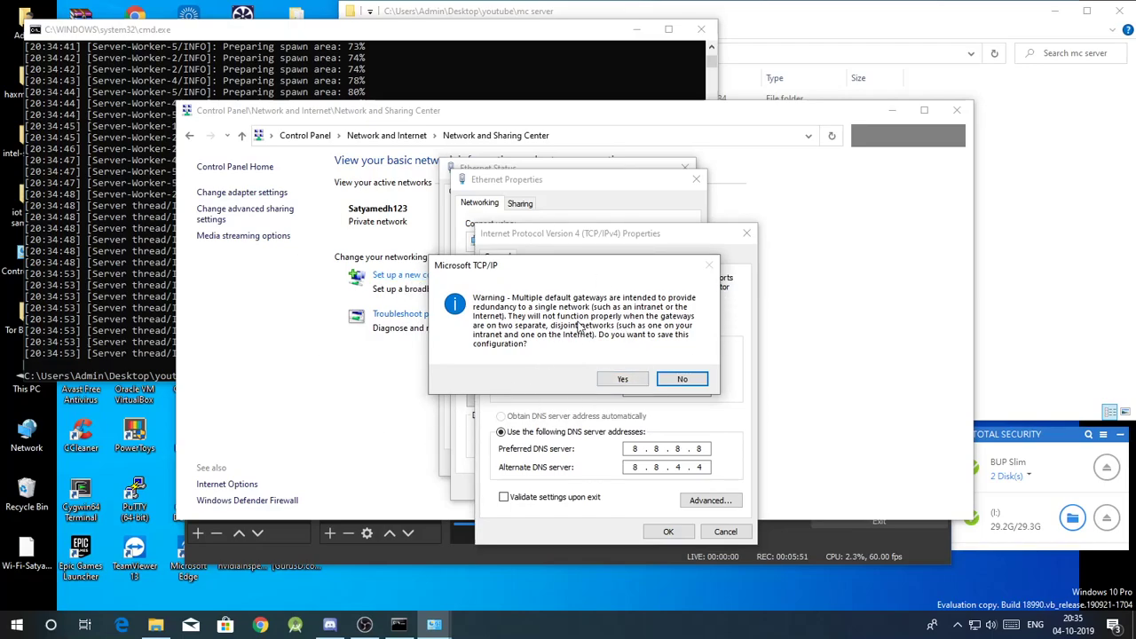
pyautogui.click(625, 379)
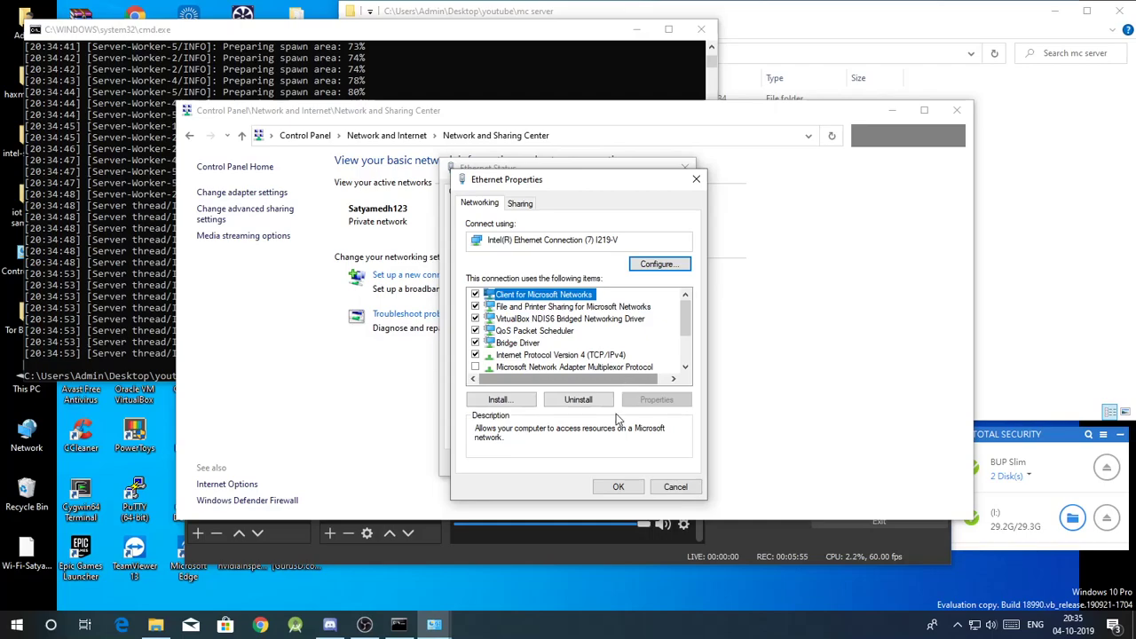
pyautogui.click(619, 487)
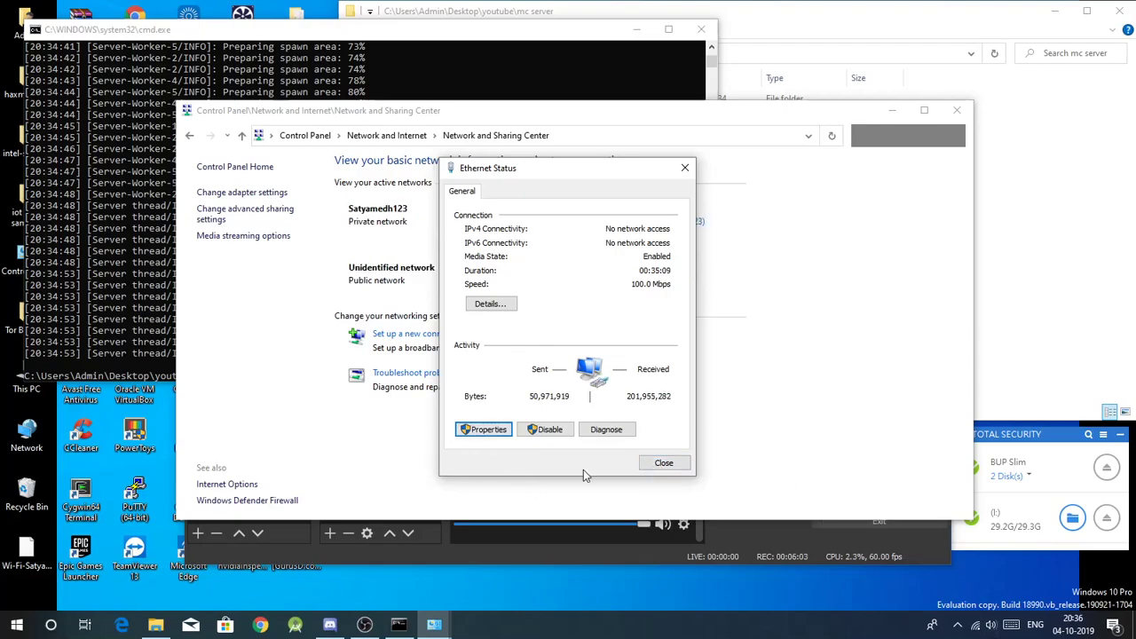
pyautogui.click(664, 462)
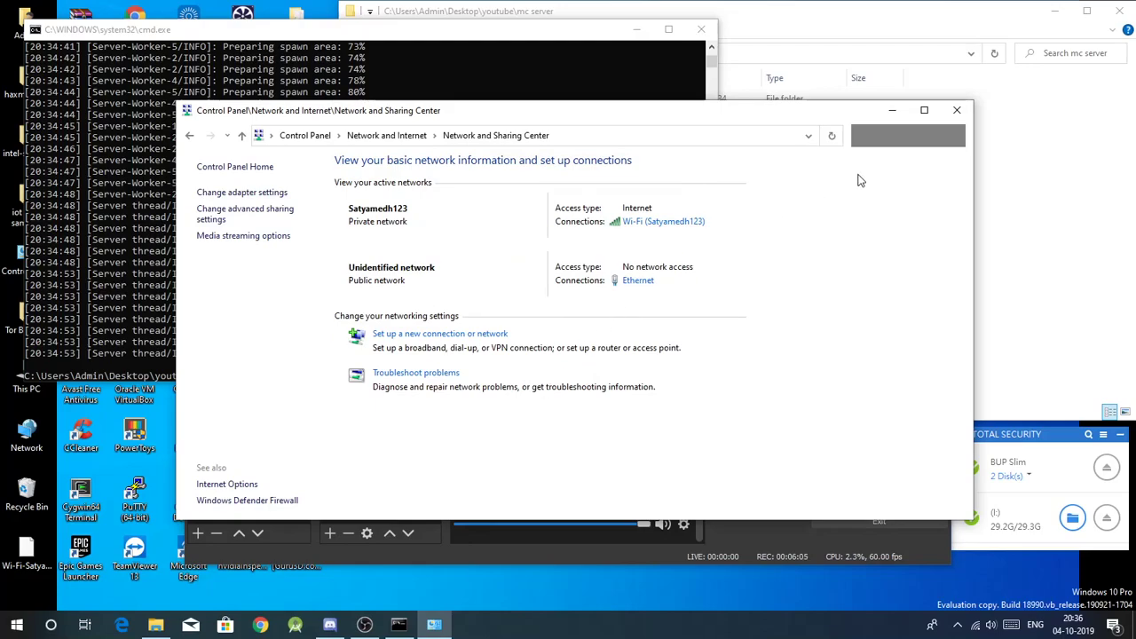
pyautogui.click(956, 111)
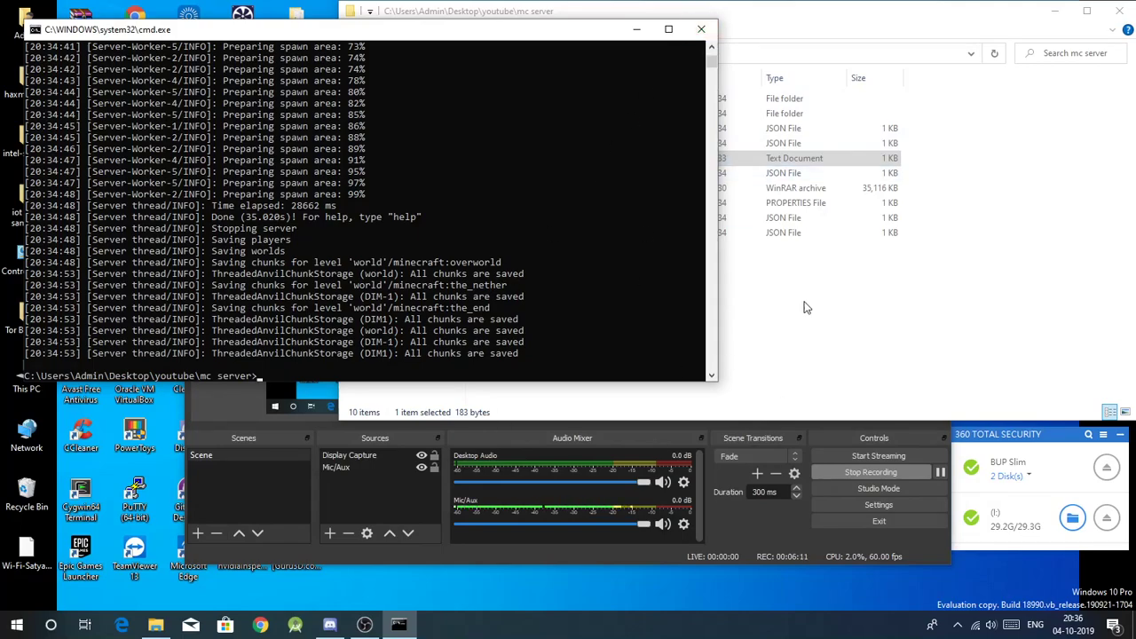
pyautogui.click(868, 220)
pyautogui.click(1120, 12)
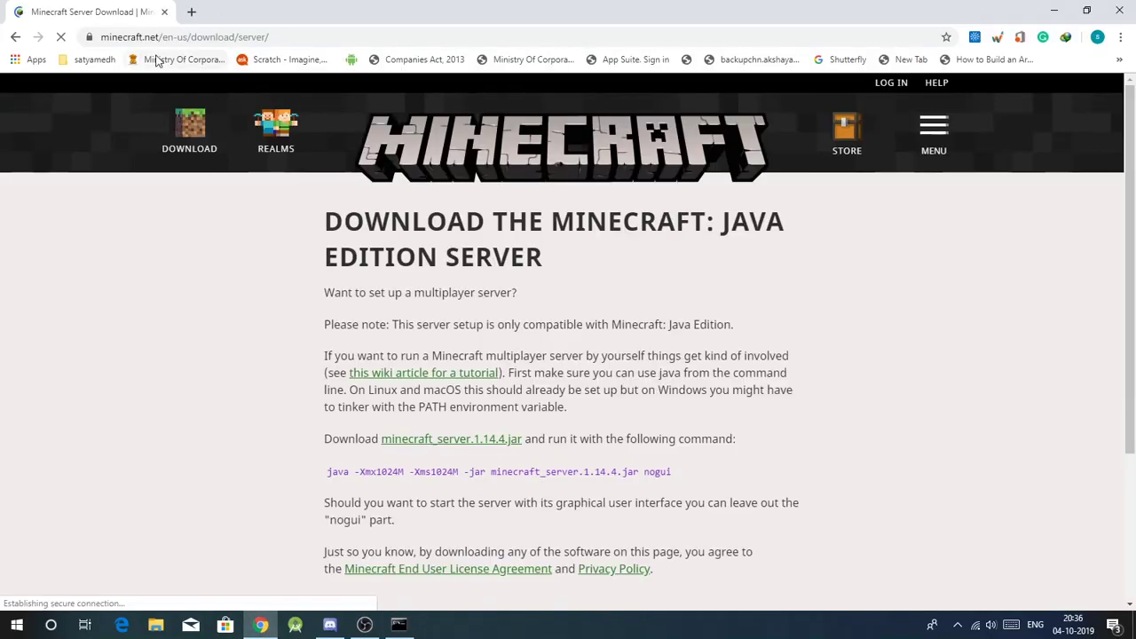
# Start entering the router address 192.168.1.1 in Chrome's address bar
pyautogui.click(189, 37)
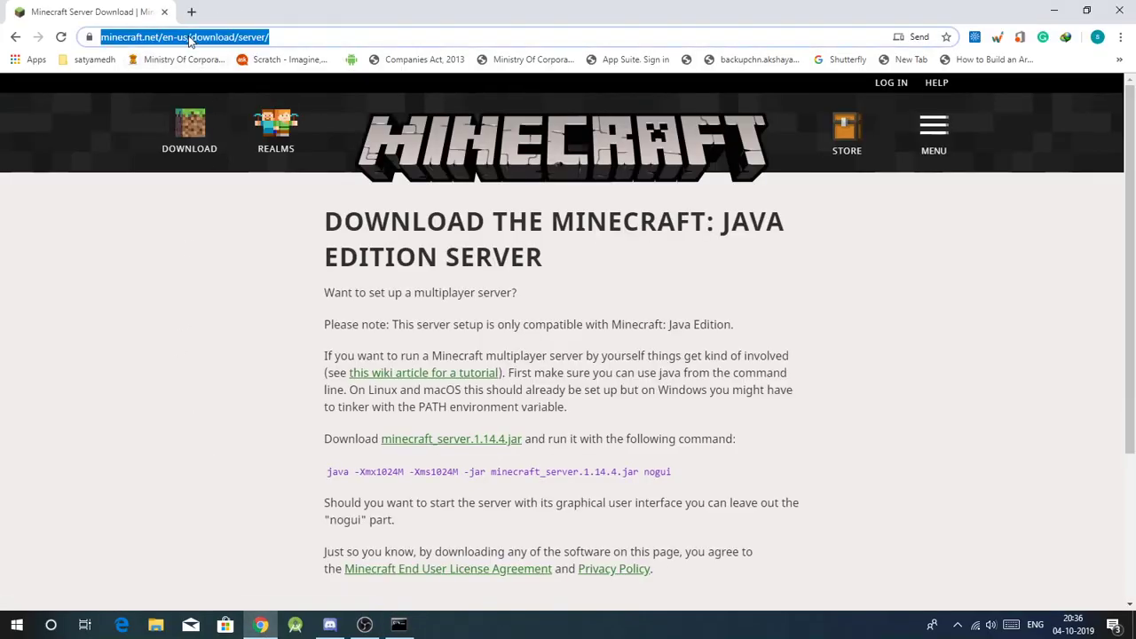
pyautogui.write('19')
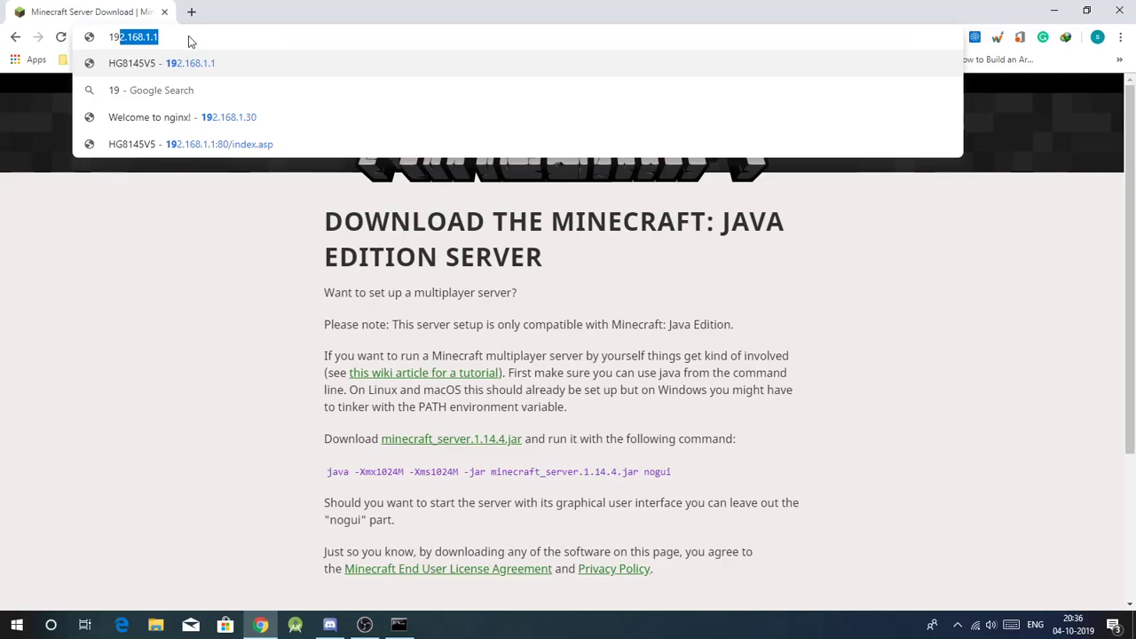
pyautogui.write('2.168.1.1:80/index.asp')
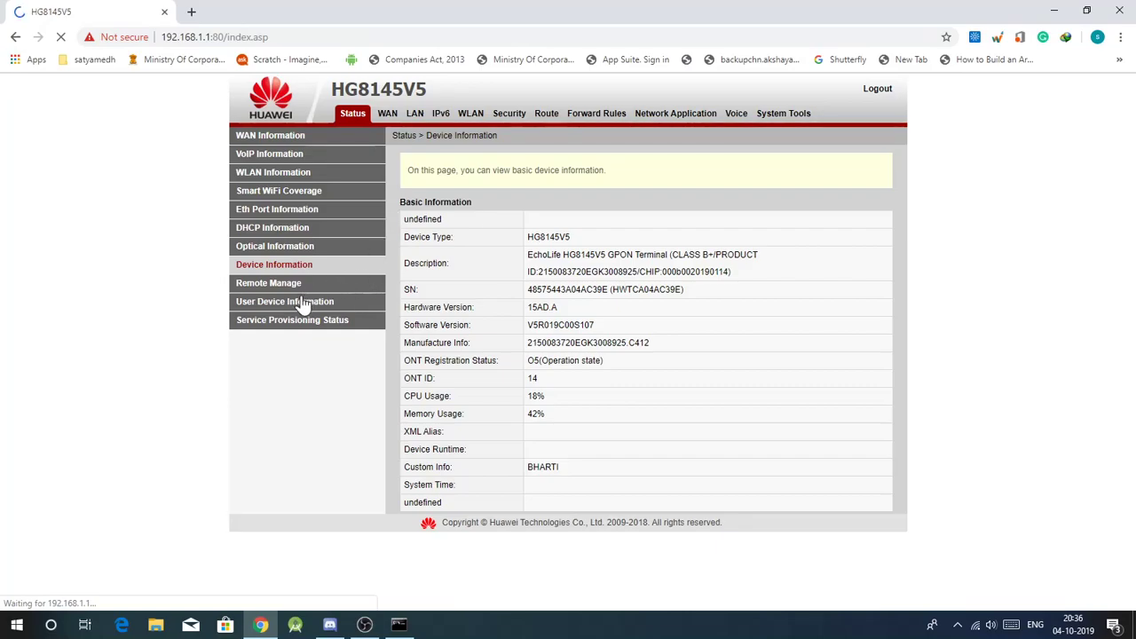
# Open LAN > DHCP Static IP Configuration, inspect a reservation, start a new one, then return to Command Prompt
pyautogui.click(412, 116)
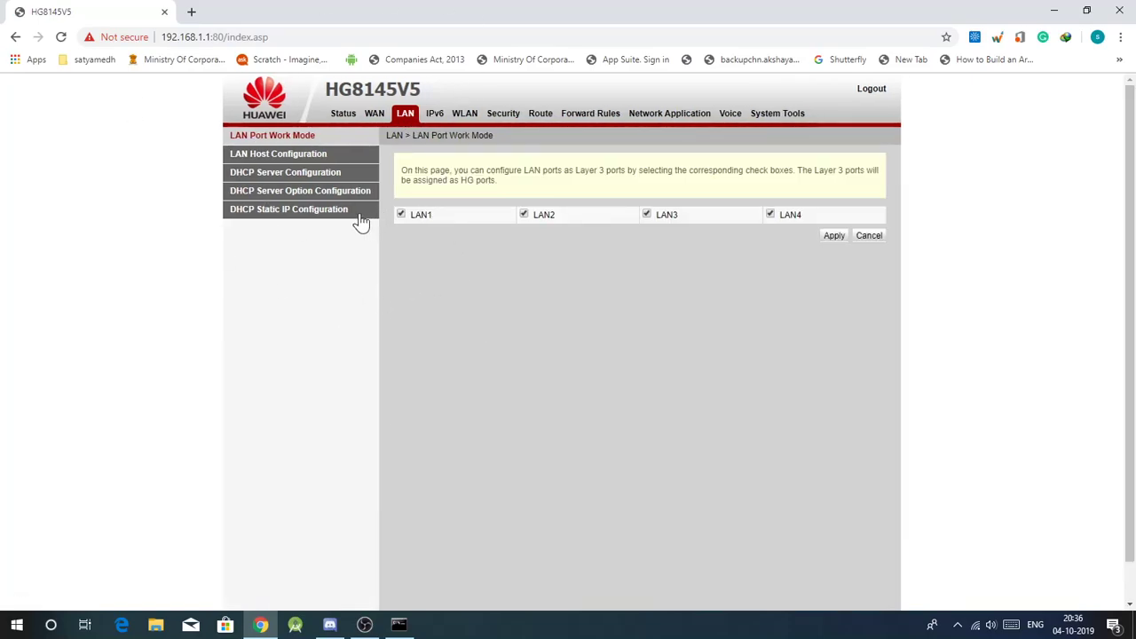
pyautogui.click(360, 215)
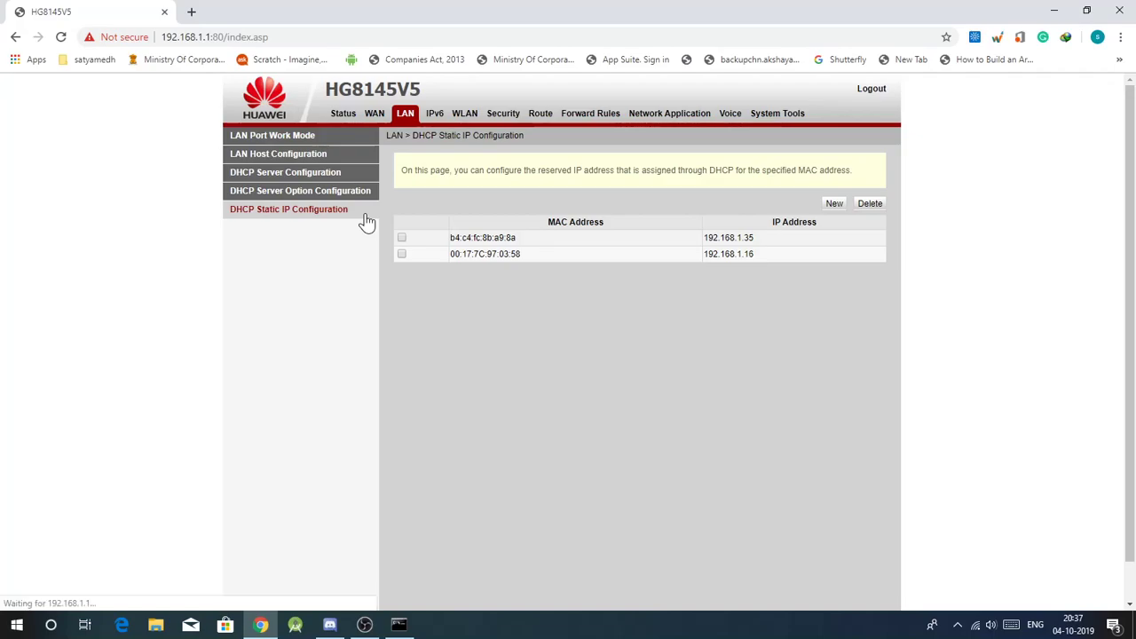
pyautogui.click(667, 258)
pyautogui.click(836, 206)
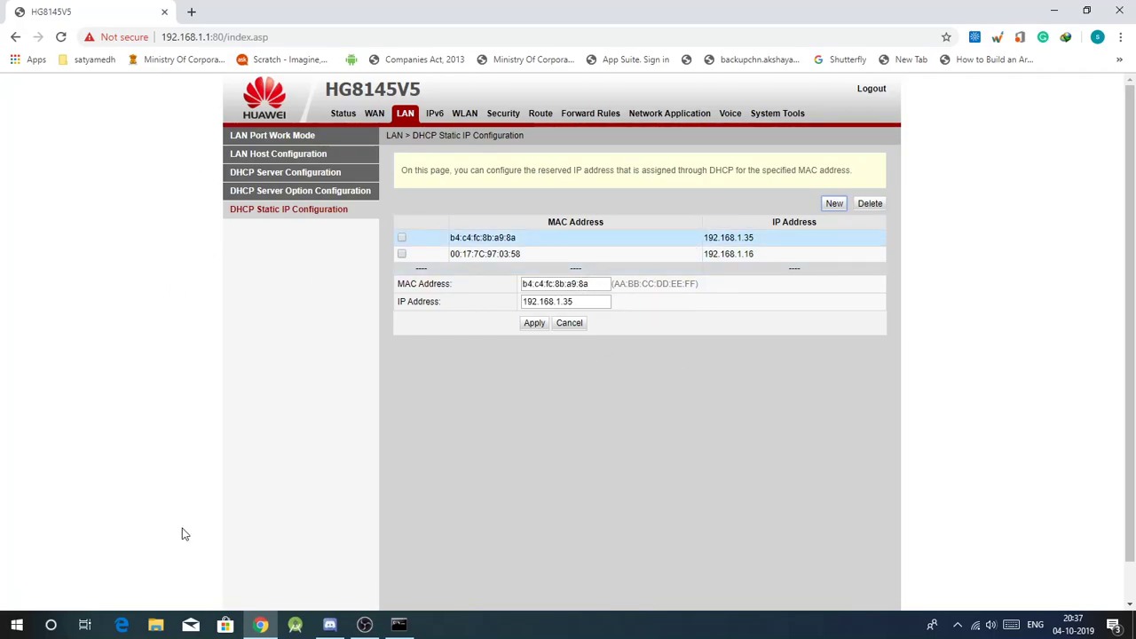
pyautogui.click(413, 627)
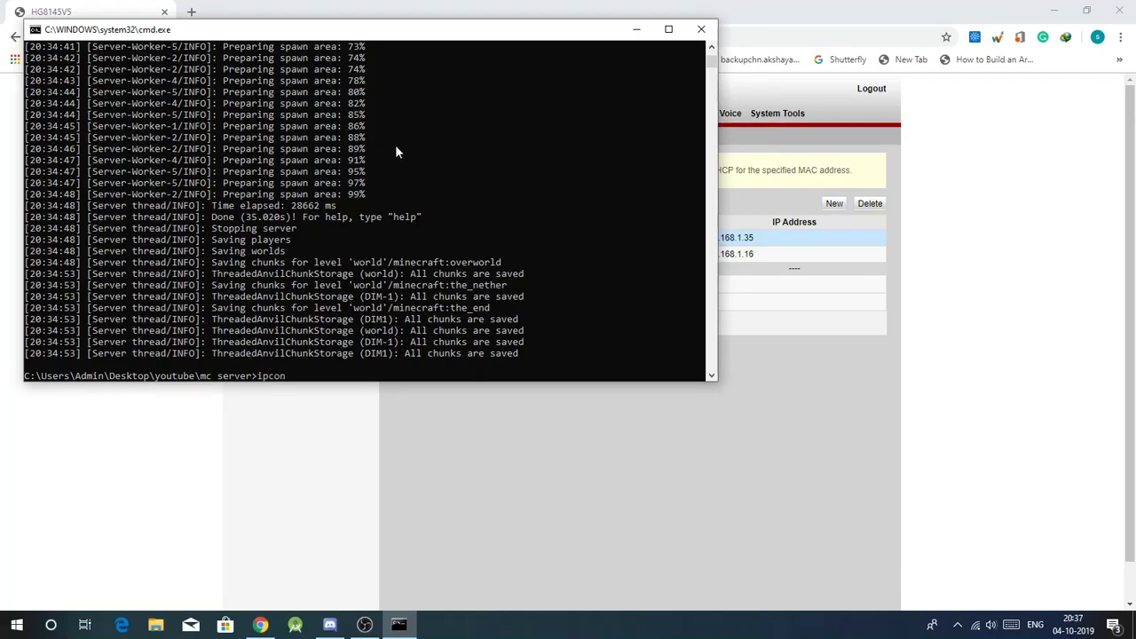
# Run ipconfig -all, correcting the mistyped 'ipconig' command
pyautogui.write('ipconig -all')
pyautogui.press('Return')
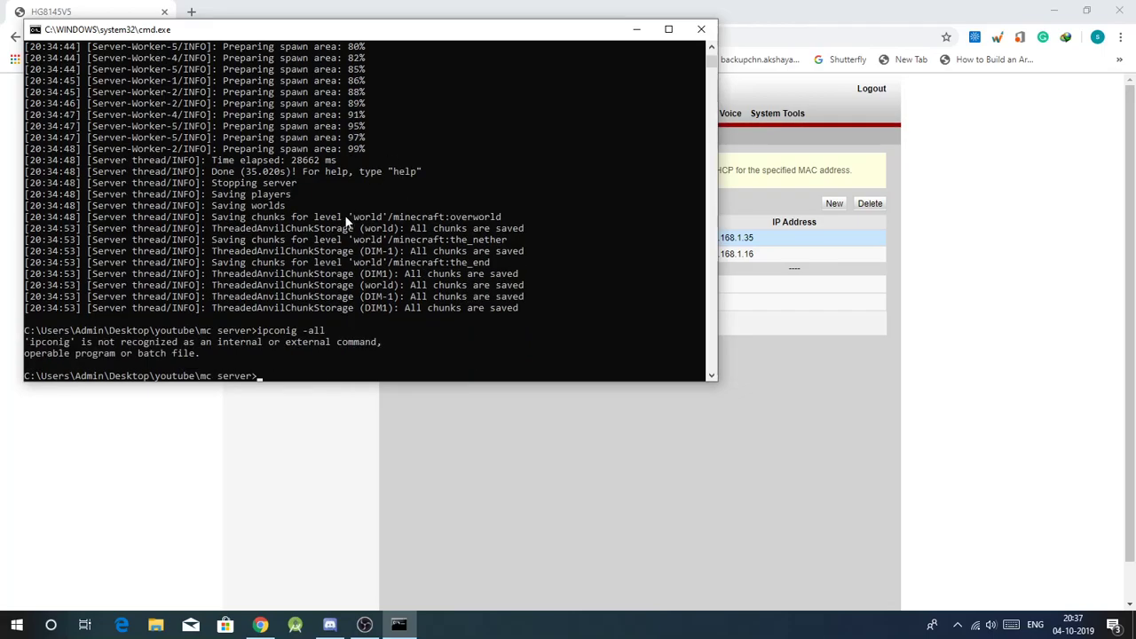
pyautogui.press('Up')
pyautogui.write('f')
pyautogui.press('Return')
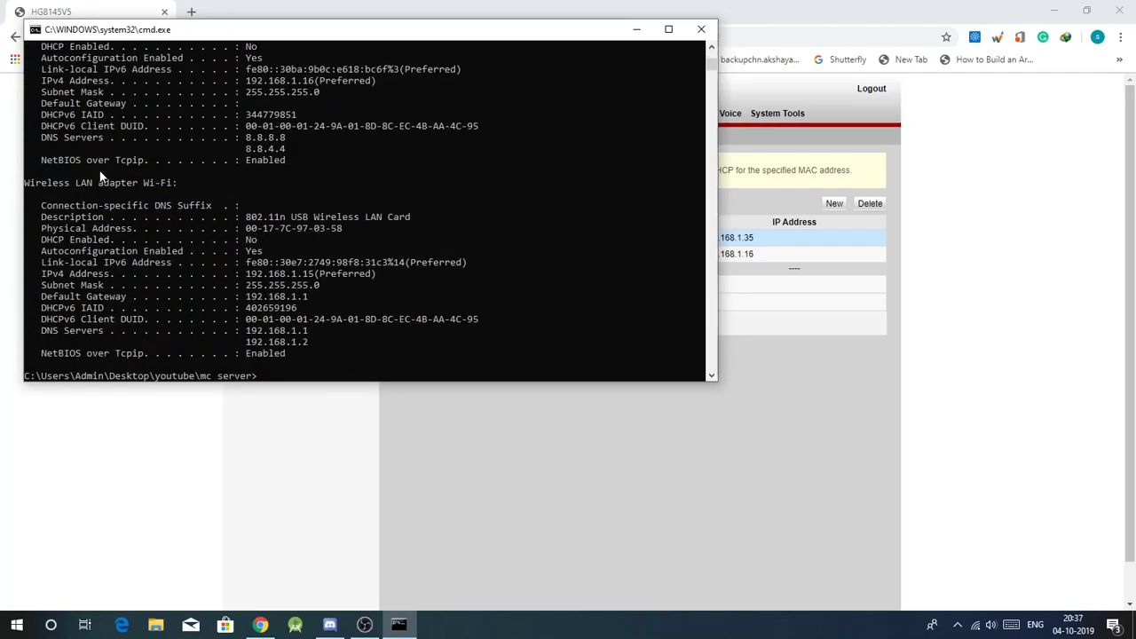
# Review the Ethernet adapter section showing 192.168.1.16 and its MAC, then close Command Prompt
pyautogui.scroll(4, 133, 196)
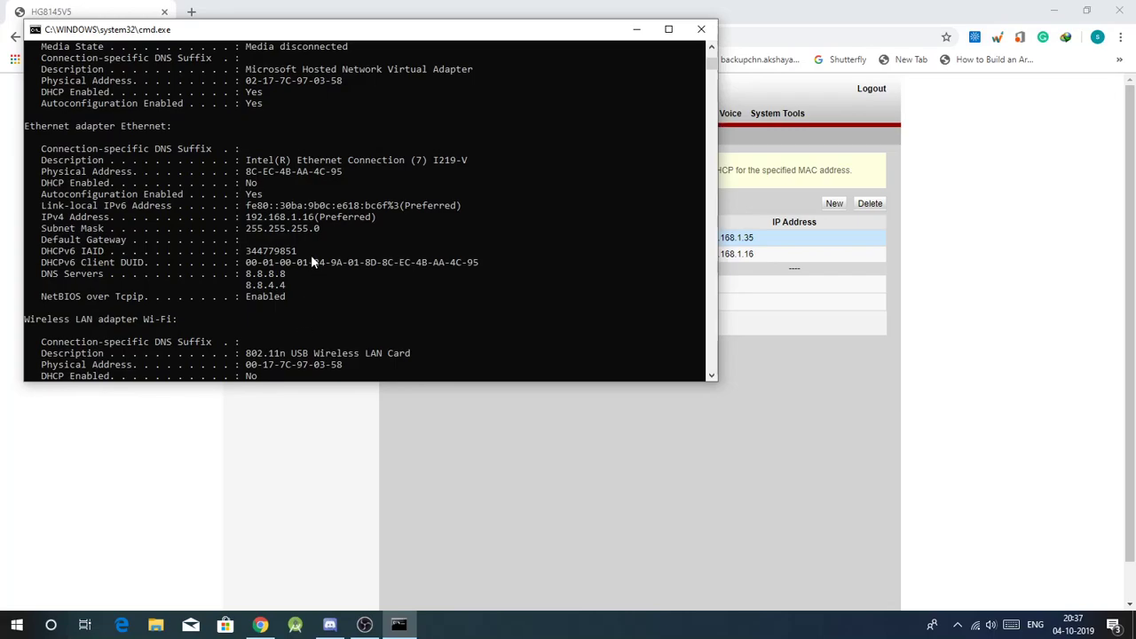
pyautogui.moveTo(46, 126); pyautogui.dragTo(286, 242)
pyautogui.click(276, 188)
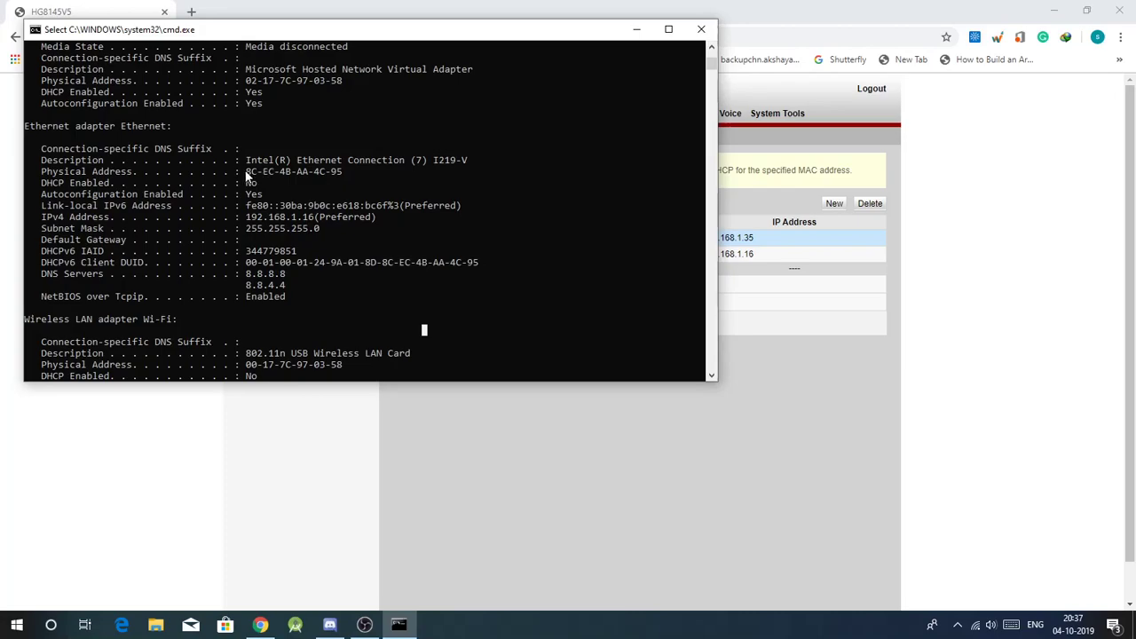
pyautogui.scroll(-3, 231, 182)
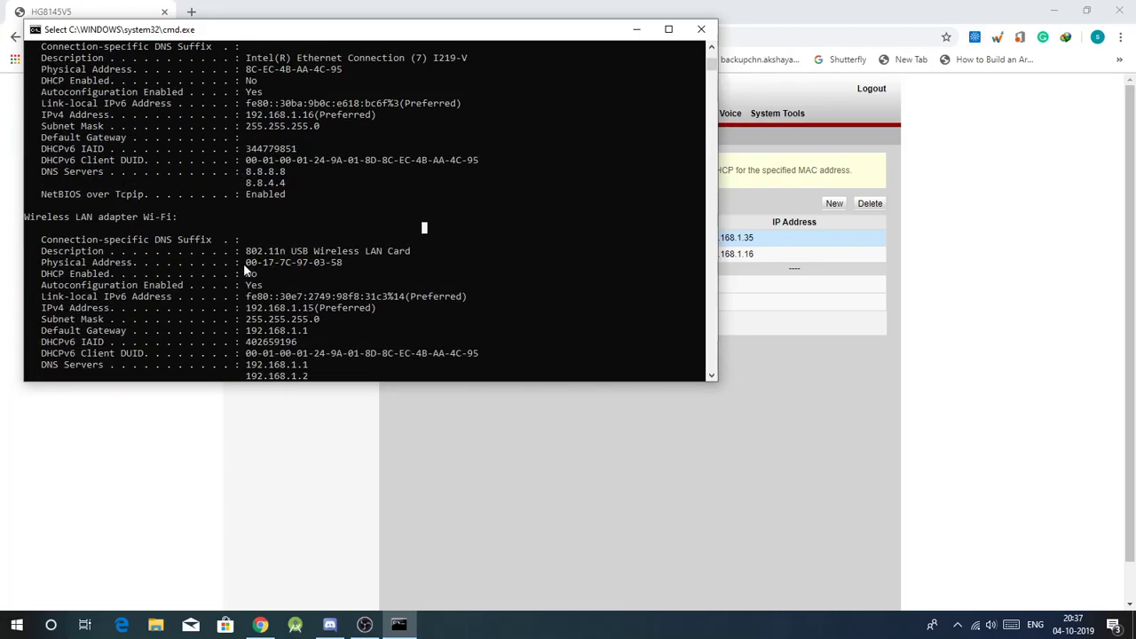
pyautogui.scroll(-3, 243, 263)
pyautogui.scroll(1, 243, 263)
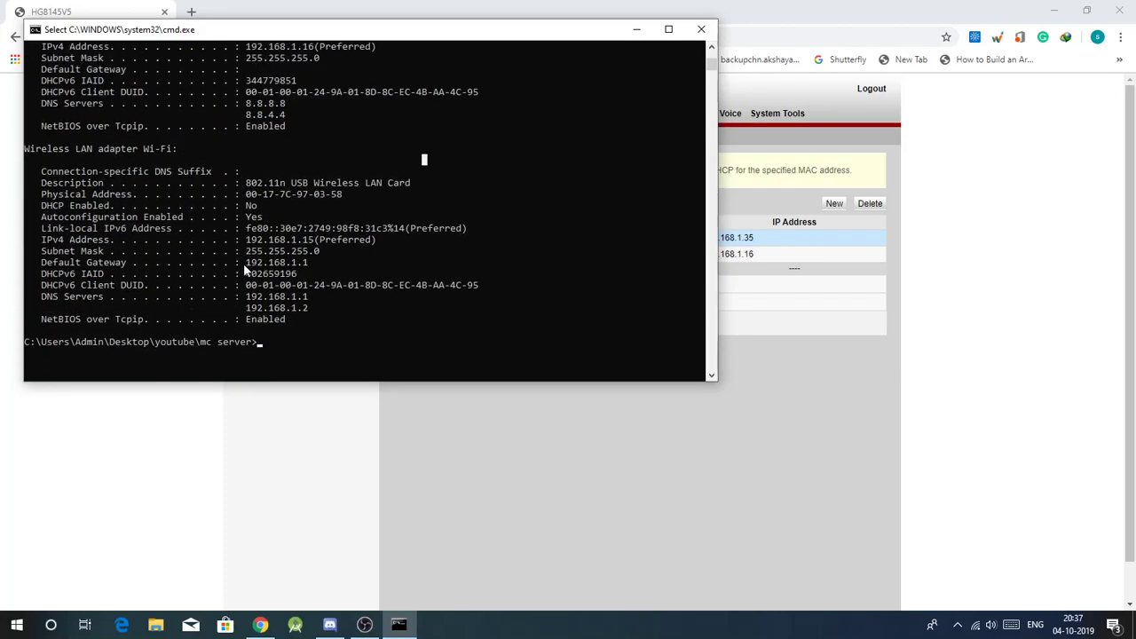
pyautogui.click(701, 29)
pyautogui.click(346, 117)
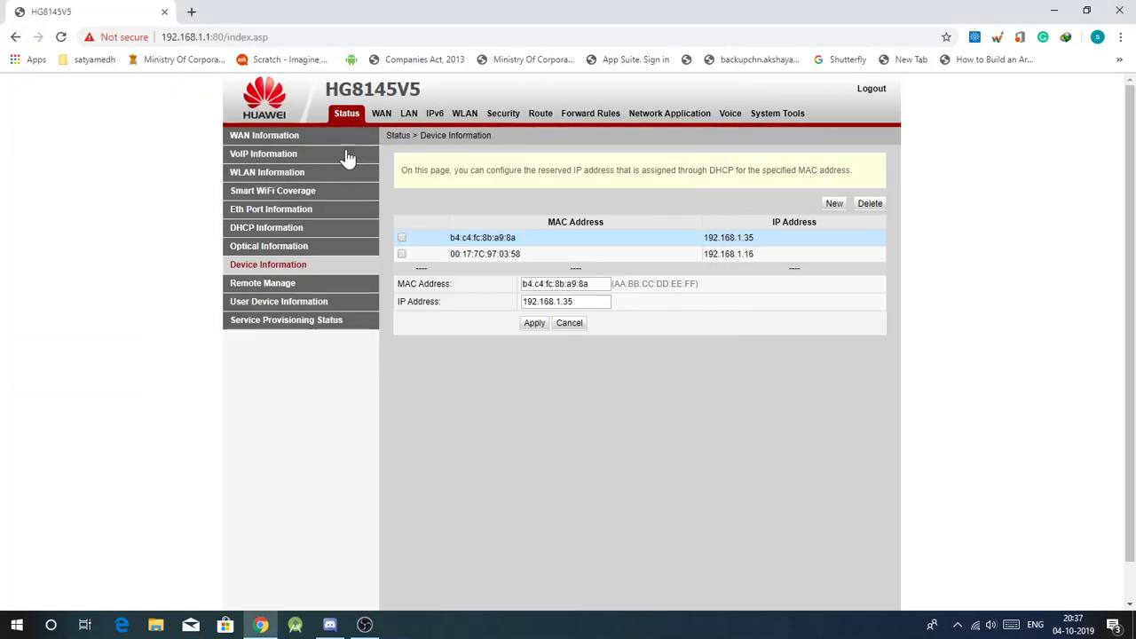
pyautogui.click(298, 305)
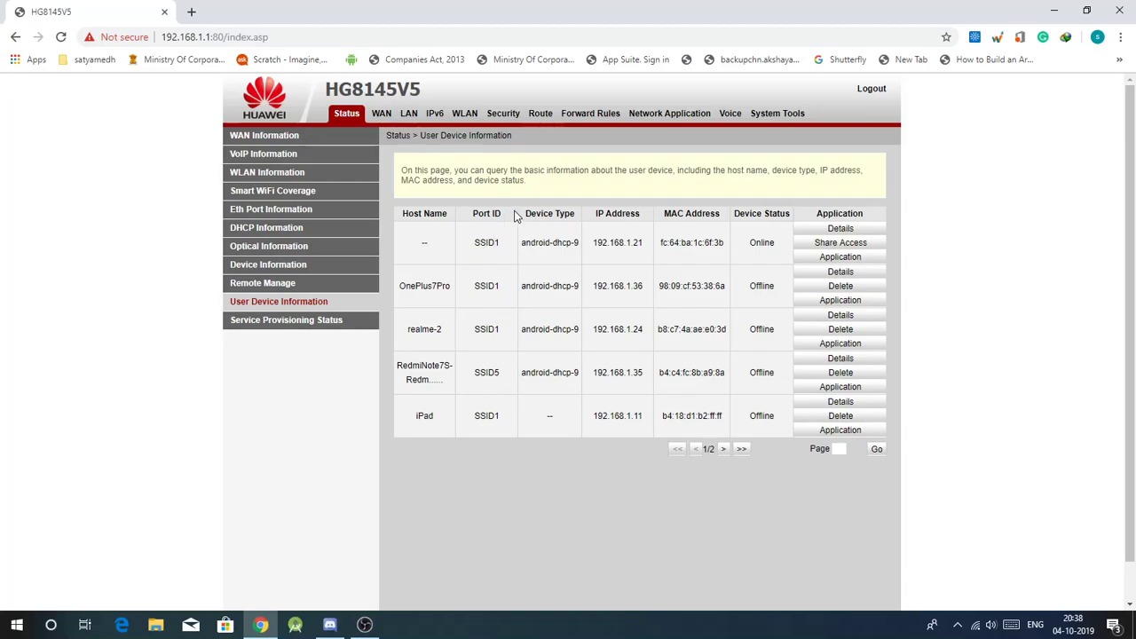
pyautogui.click(722, 448)
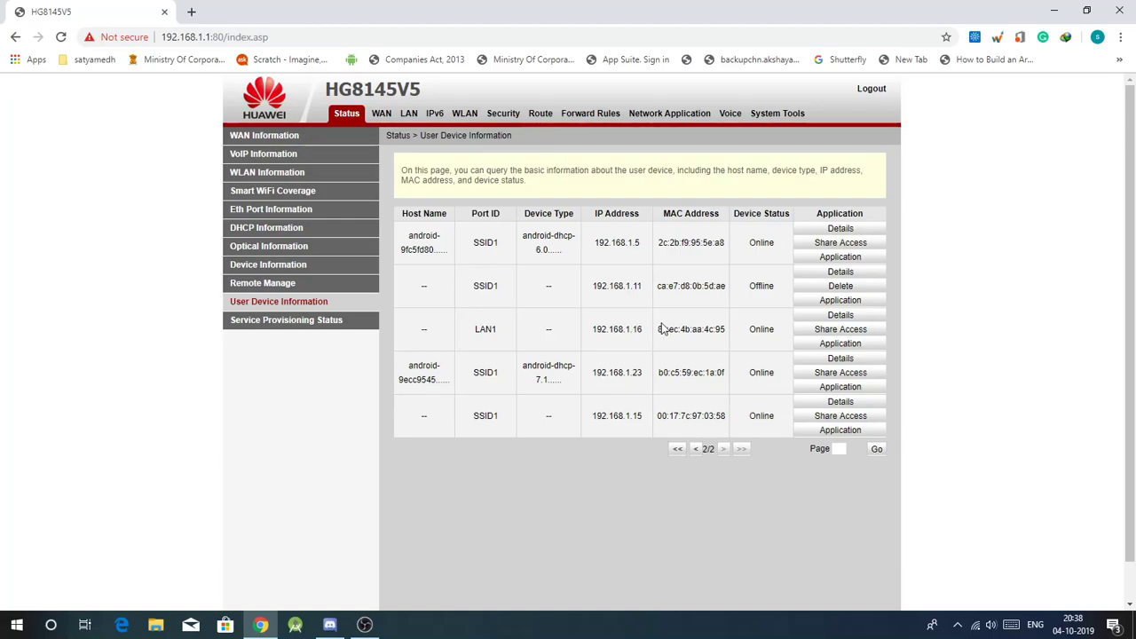
pyautogui.moveTo(657, 330); pyautogui.dragTo(730, 334)
pyautogui.hotkey('ctrl', 'c')
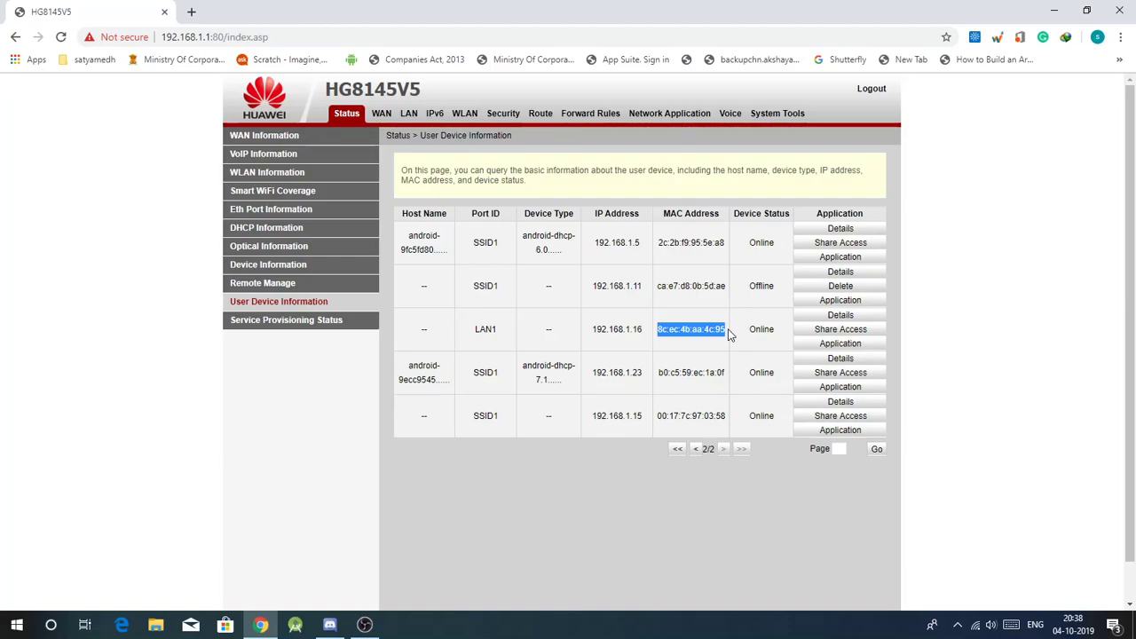
pyautogui.click(404, 114)
pyautogui.click(351, 211)
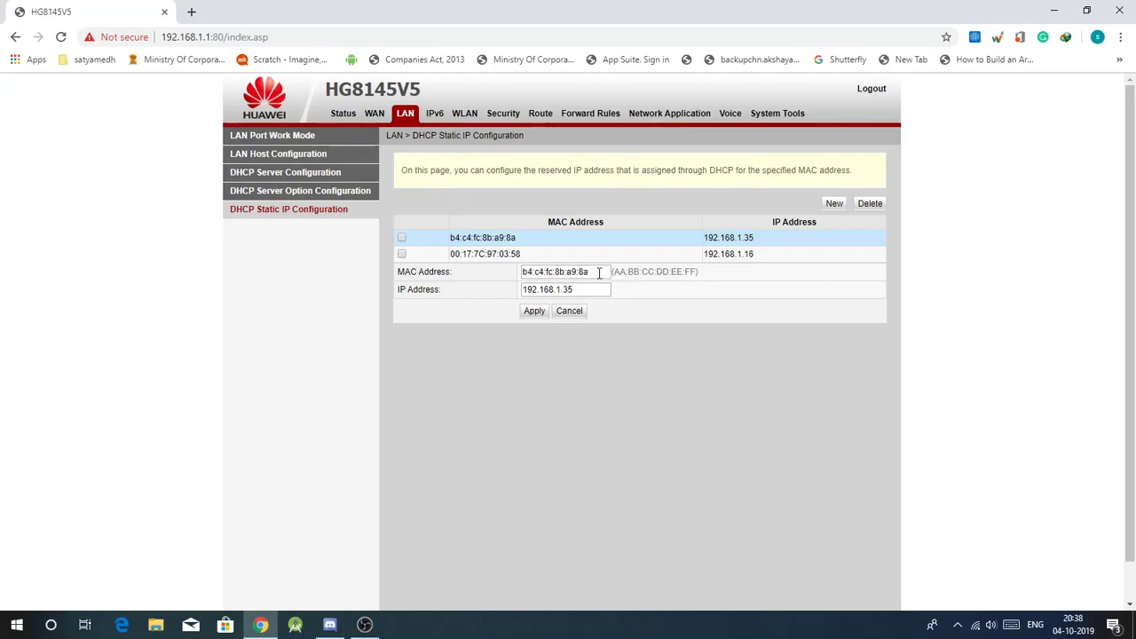
# Paste MAC 8c:ec:4b:aa:4c:95, enter IP '192.1681.1.1' and apply, getting a parameter error
pyautogui.moveTo(600, 275); pyautogui.dragTo(102, 279)
pyautogui.hotkey('ctrl', 'v')
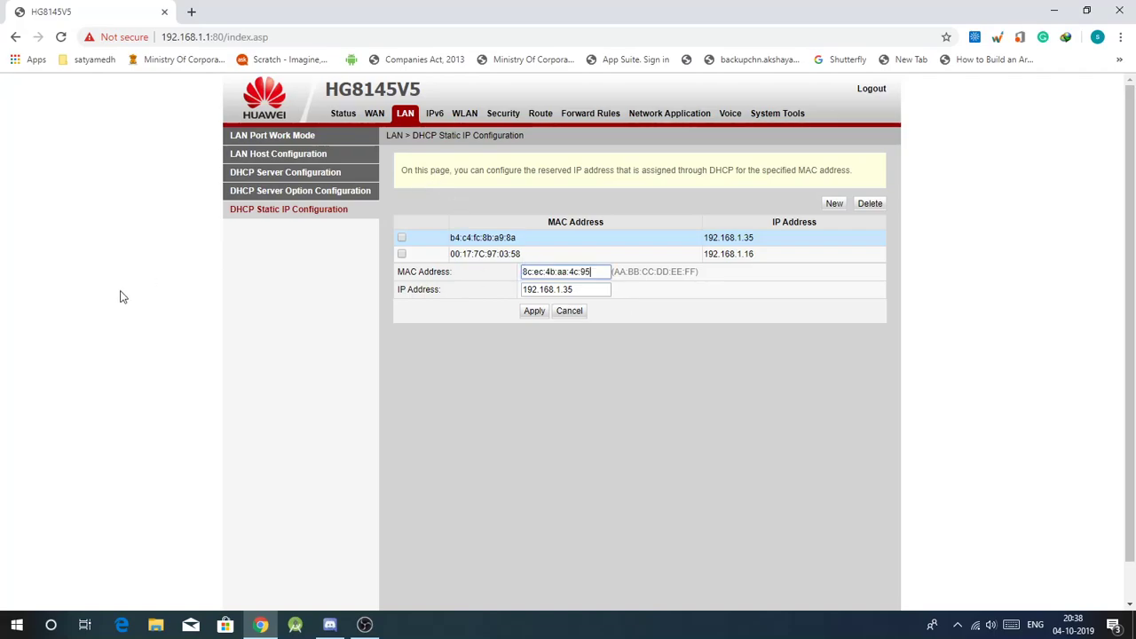
pyautogui.moveTo(591, 292); pyautogui.dragTo(122, 301)
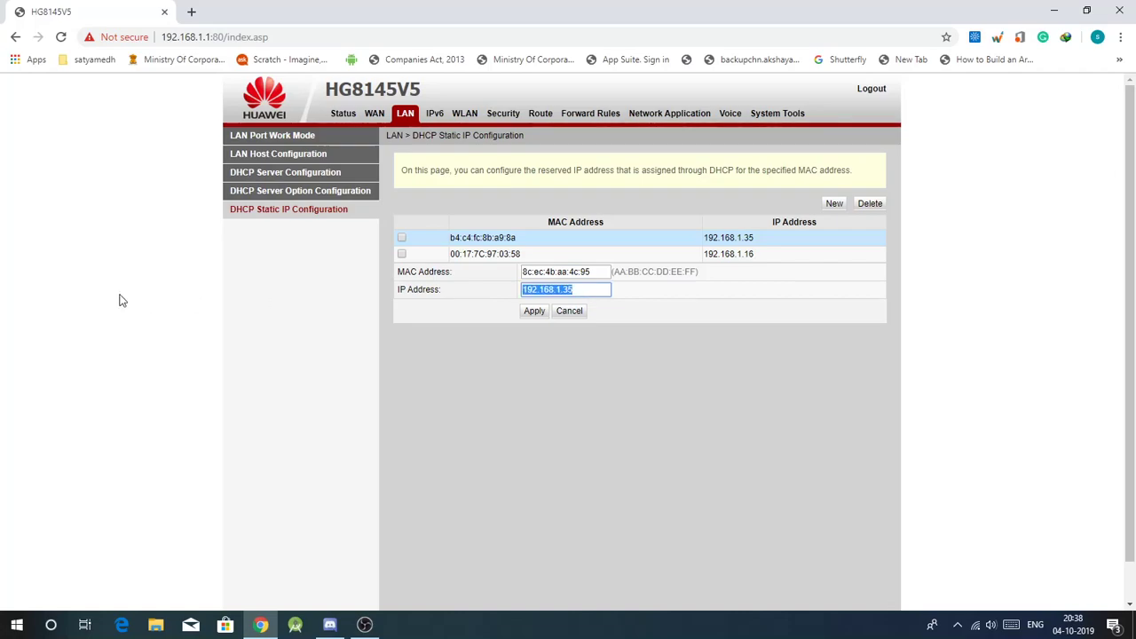
pyautogui.write('192.1681.1.16')
pyautogui.click(532, 313)
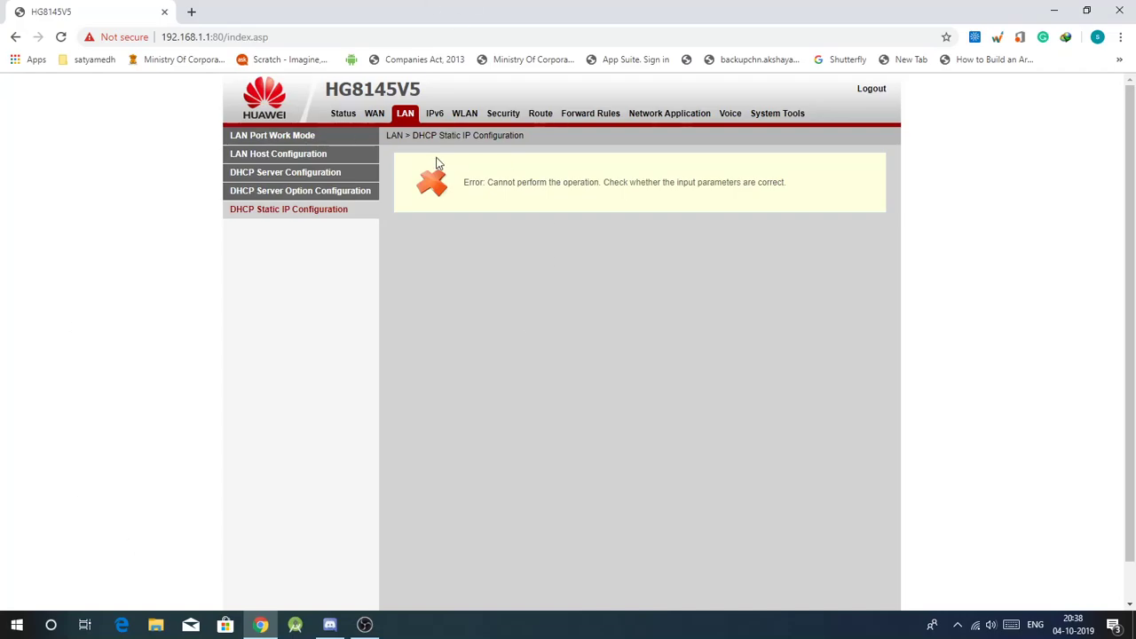
# Open Forward Rules > Port Mapping Configuration and load the mapping rules list
pyautogui.click(613, 118)
pyautogui.click(319, 165)
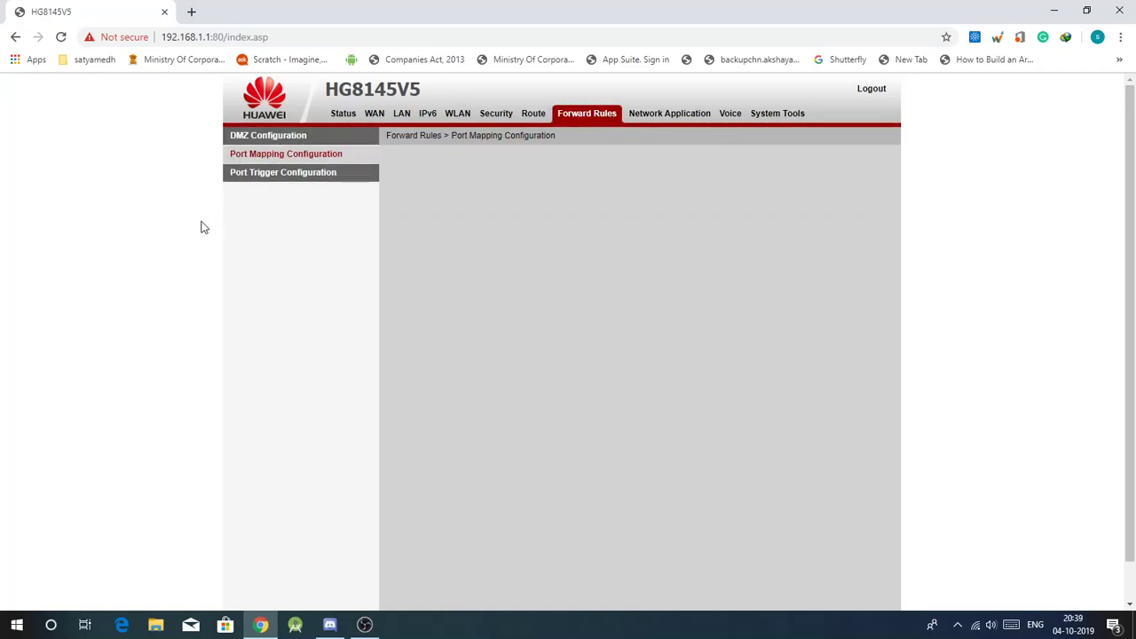
pyautogui.click(289, 155)
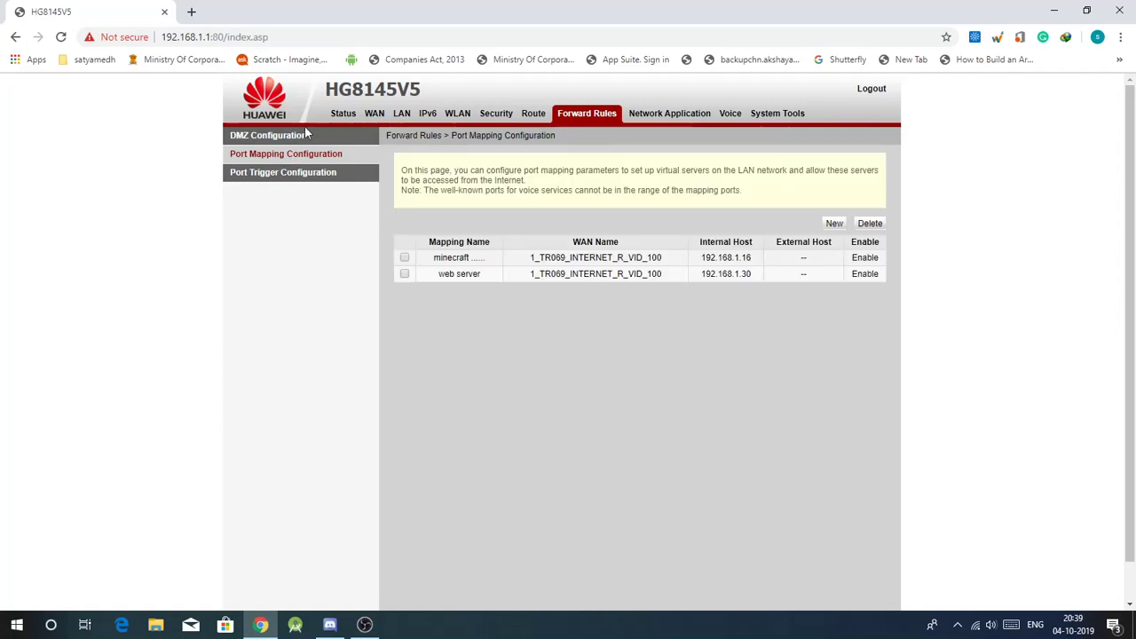
# Tick the DMZ entry for 192.168.1.30 and delete it
pyautogui.click(338, 138)
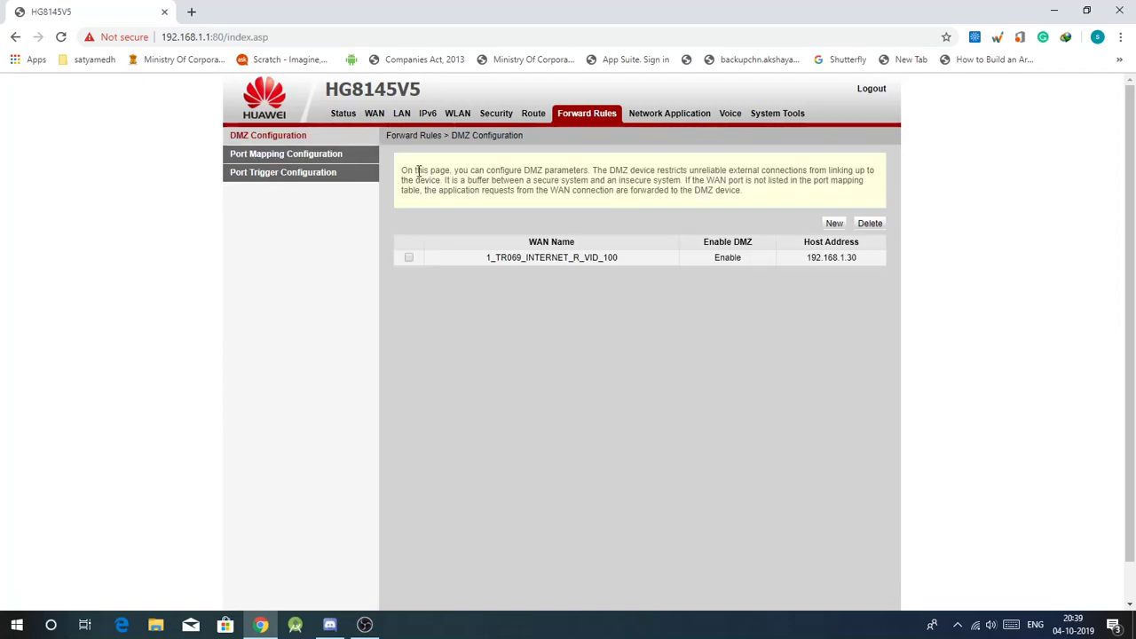
pyautogui.click(693, 257)
pyautogui.click(872, 223)
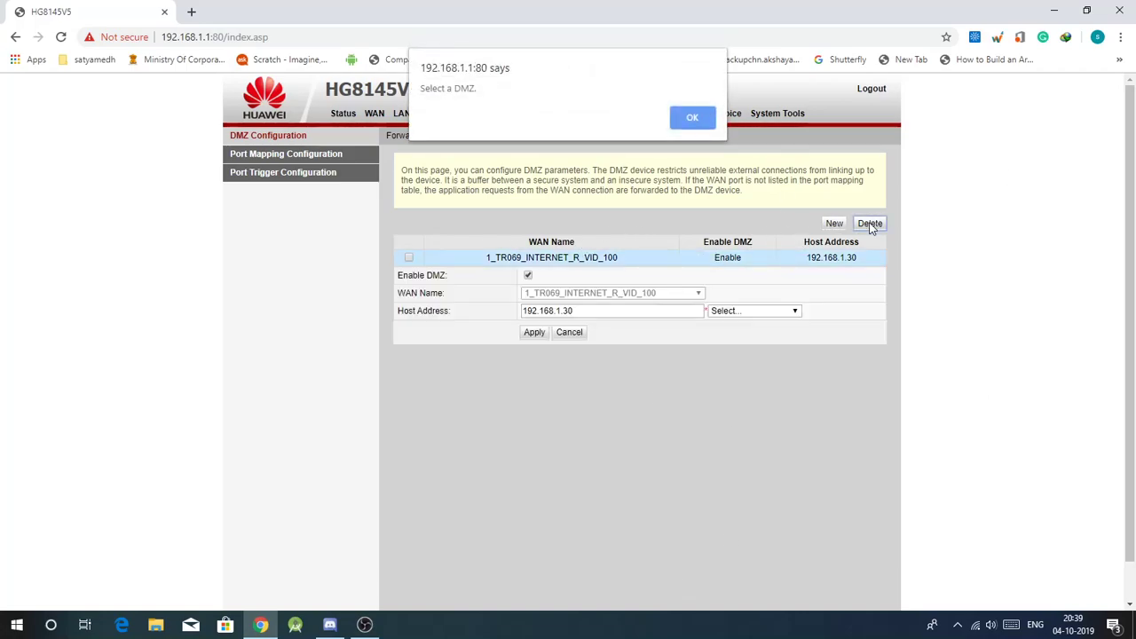
pyautogui.click(689, 119)
pyautogui.click(411, 257)
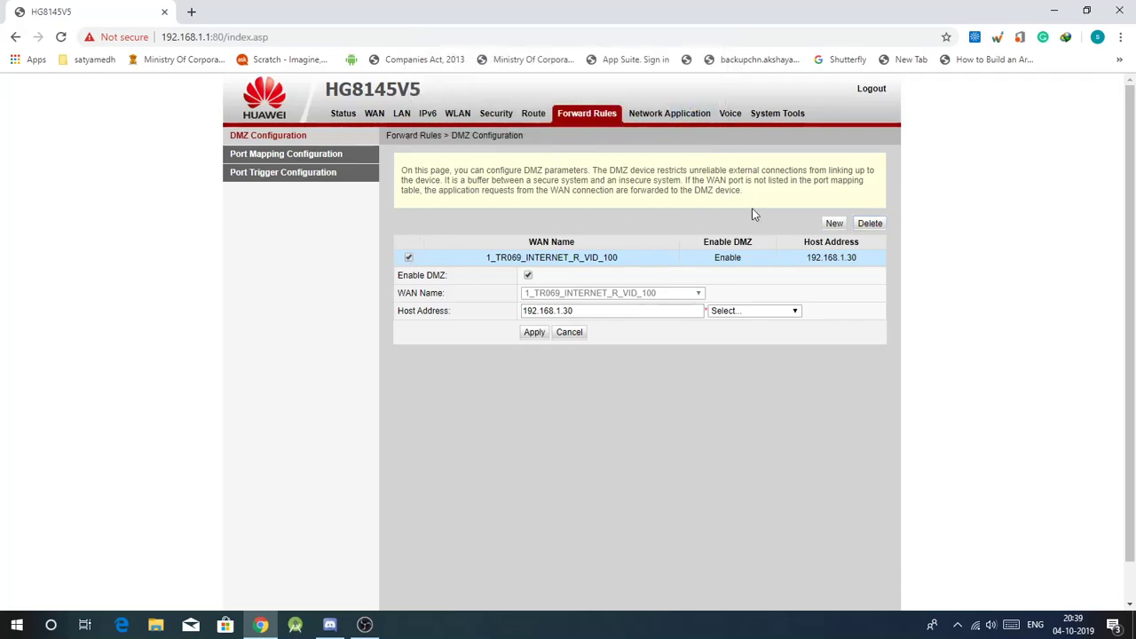
pyautogui.click(872, 224)
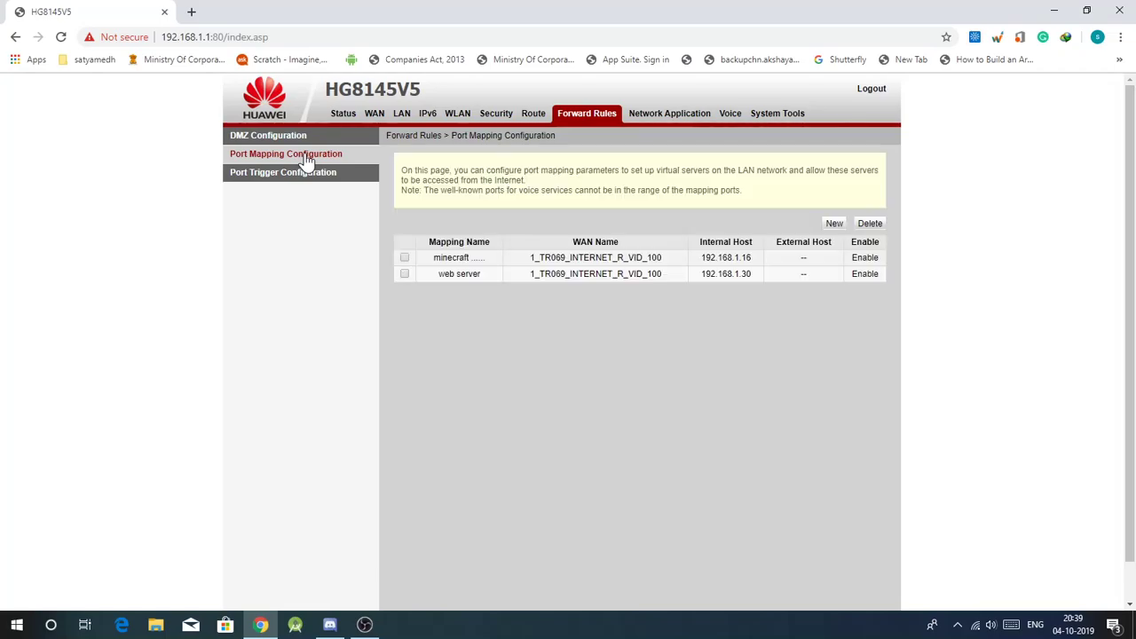
# Open the minecraft server rule, confirm host 192.168.1.16 and TCP/UDP ports 25564–25566, and apply it
pyautogui.click(446, 258)
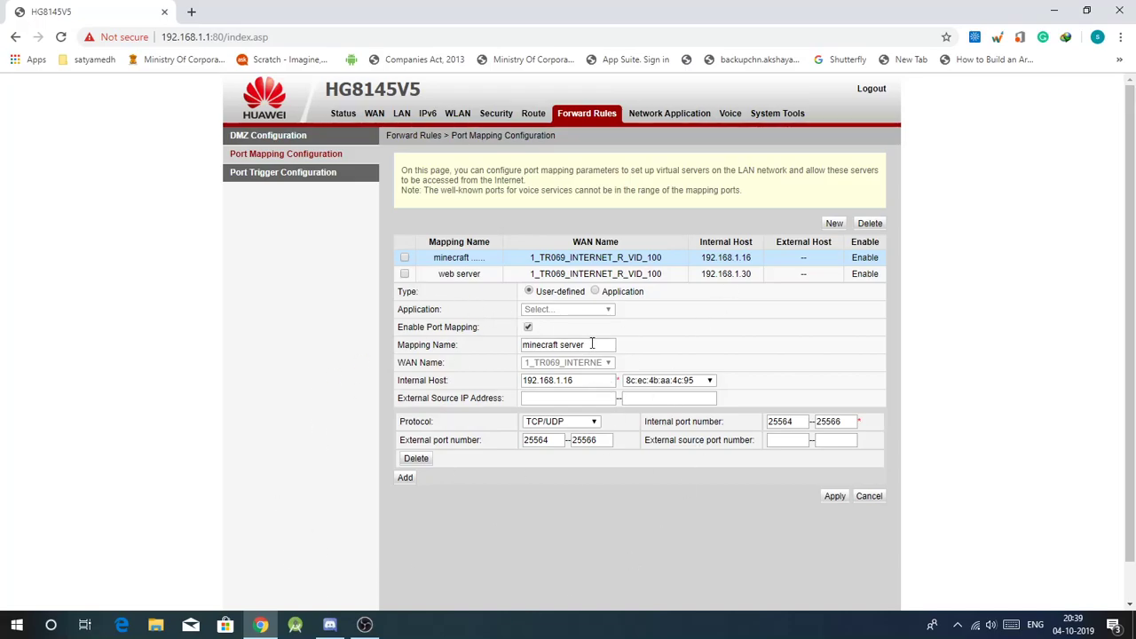
pyautogui.moveTo(611, 345); pyautogui.dragTo(310, 391)
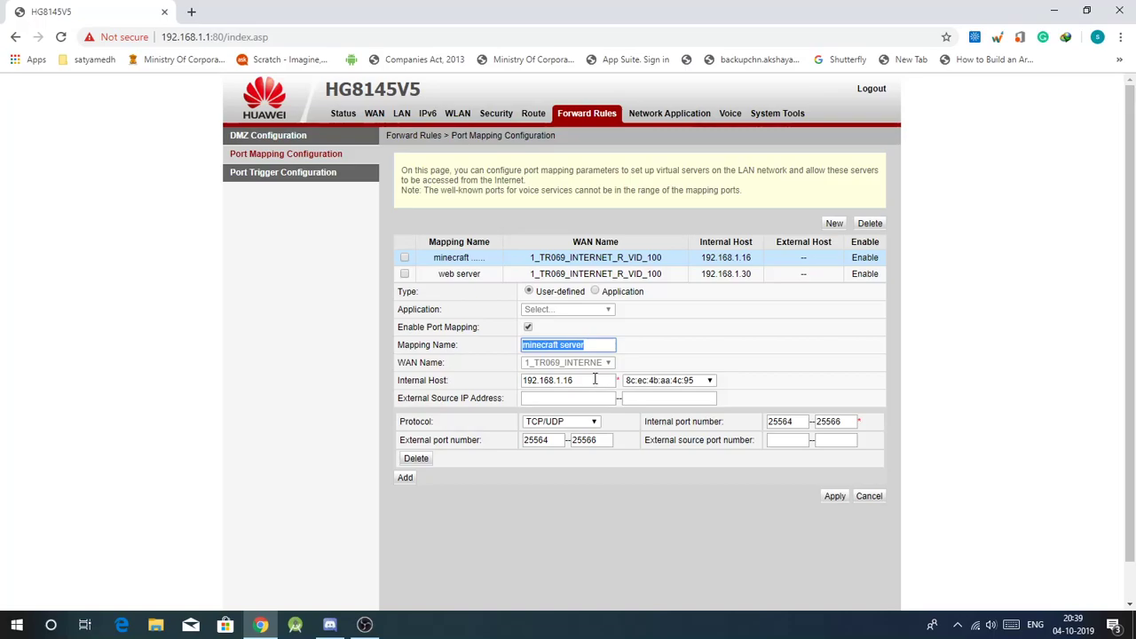
pyautogui.moveTo(600, 383); pyautogui.dragTo(300, 434)
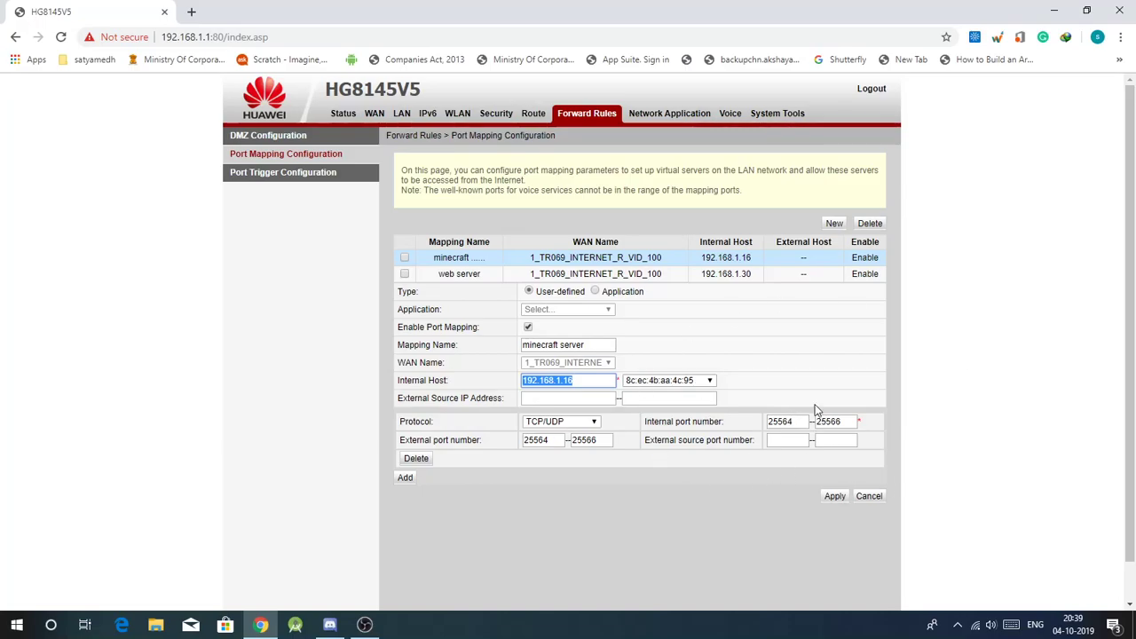
pyautogui.click(843, 499)
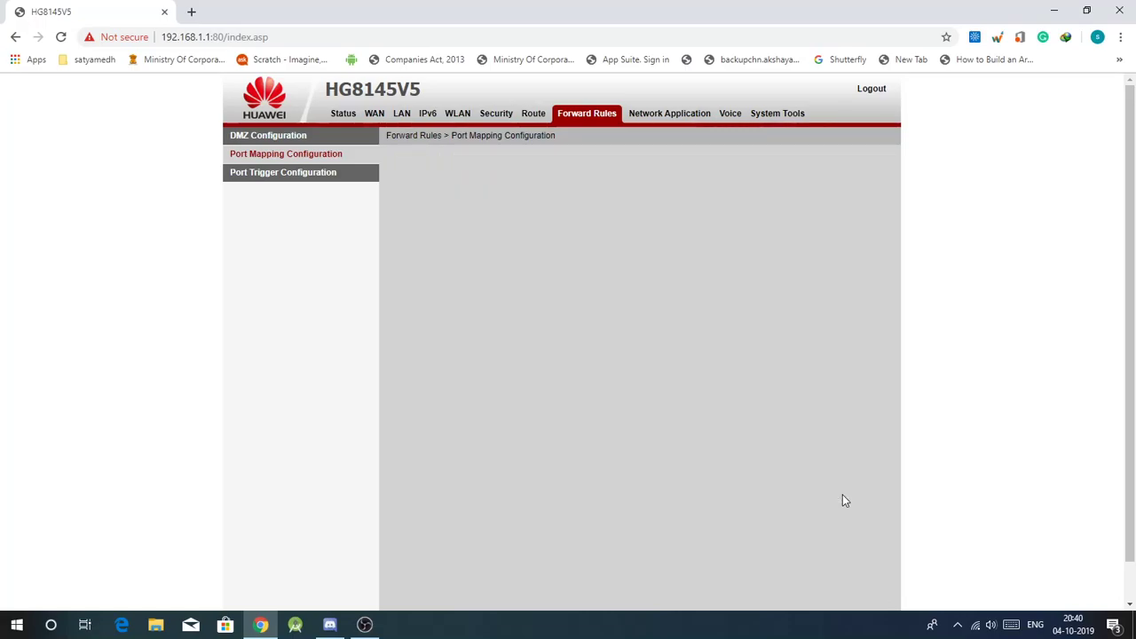
# Apply the Disabled firewall level on the HG8145V5 router, then go to the System Tools reboot page
pyautogui.click(769, 120)
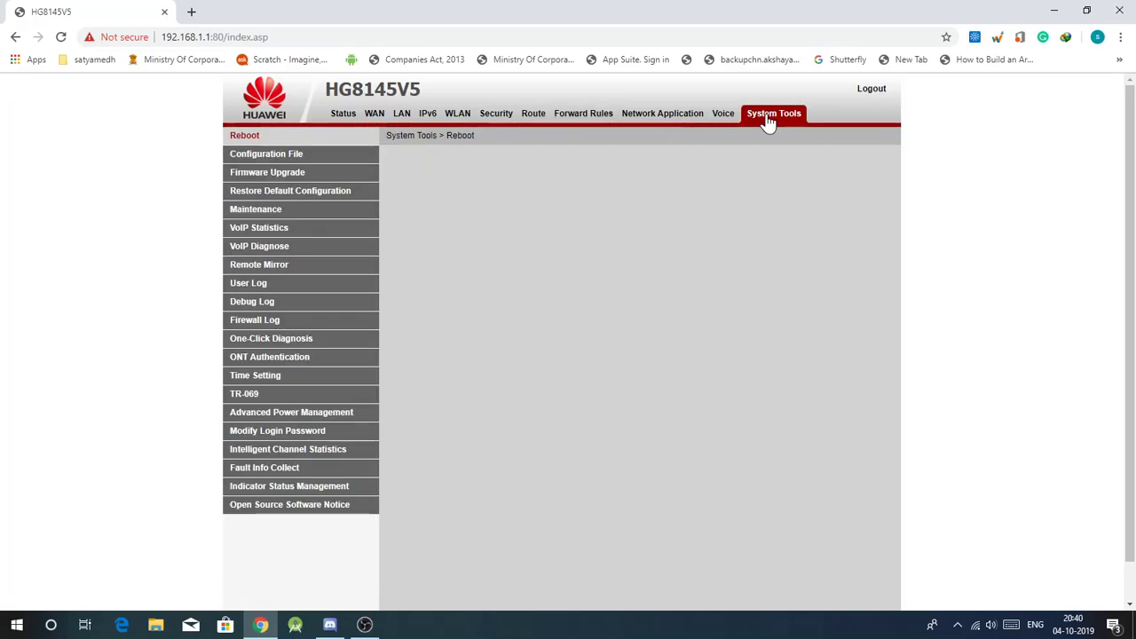
pyautogui.click(498, 117)
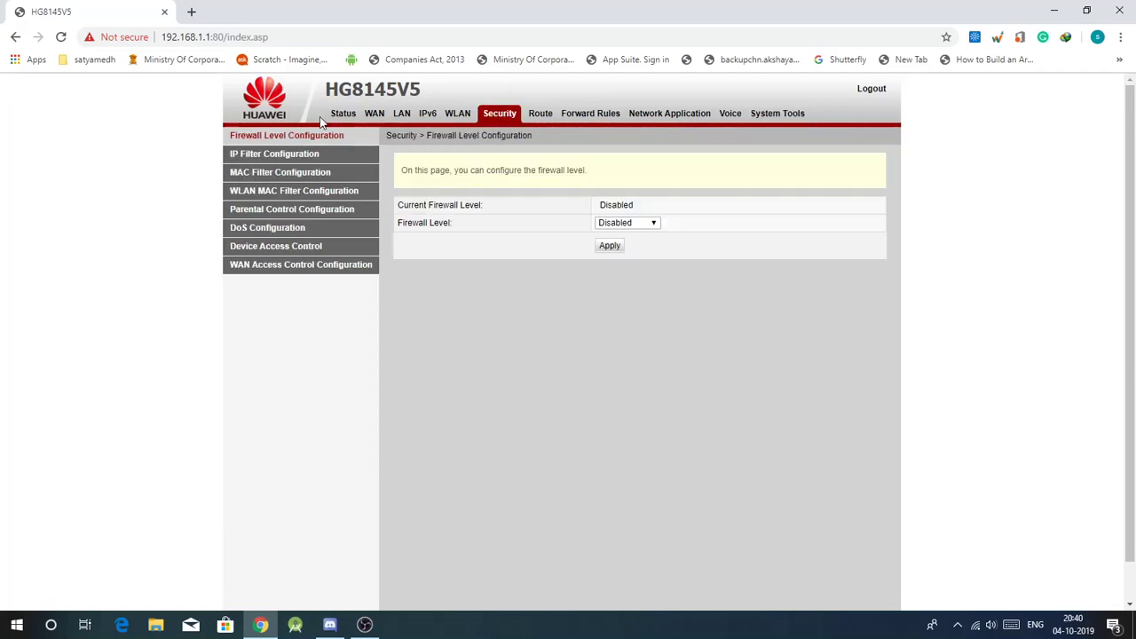
pyautogui.click(627, 224)
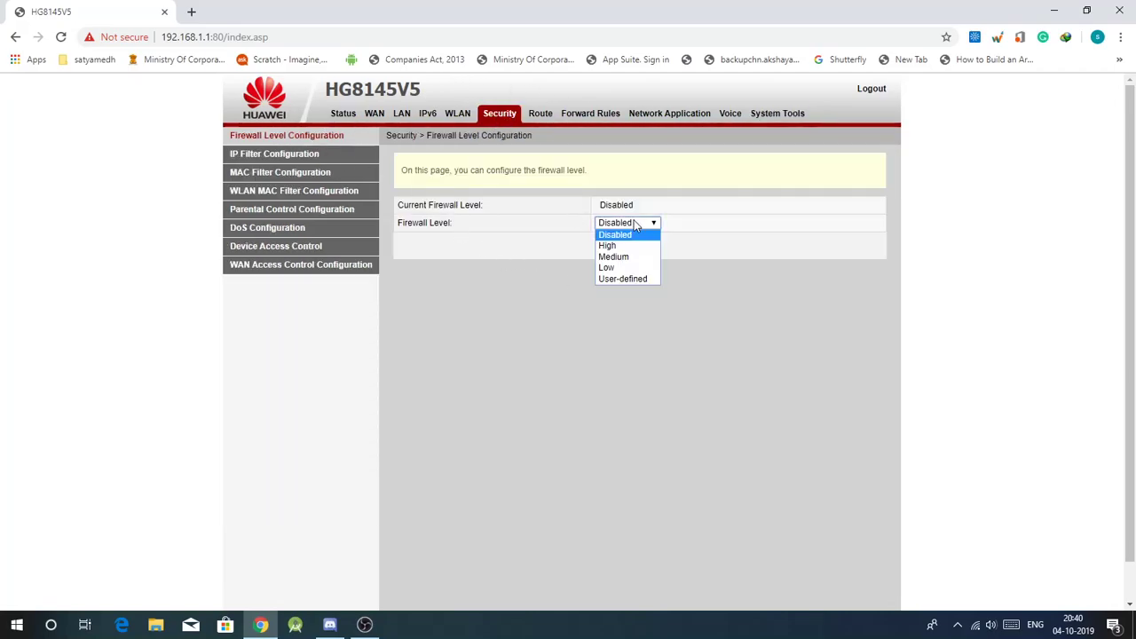
pyautogui.click(634, 237)
pyautogui.click(610, 246)
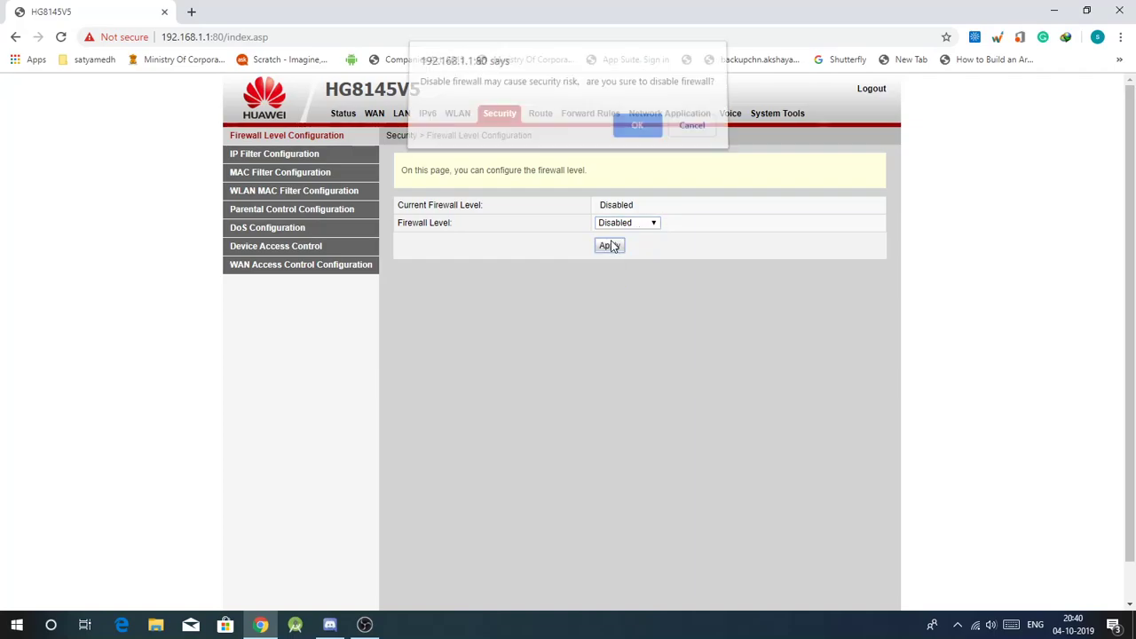
pyautogui.click(636, 132)
pyautogui.click(752, 115)
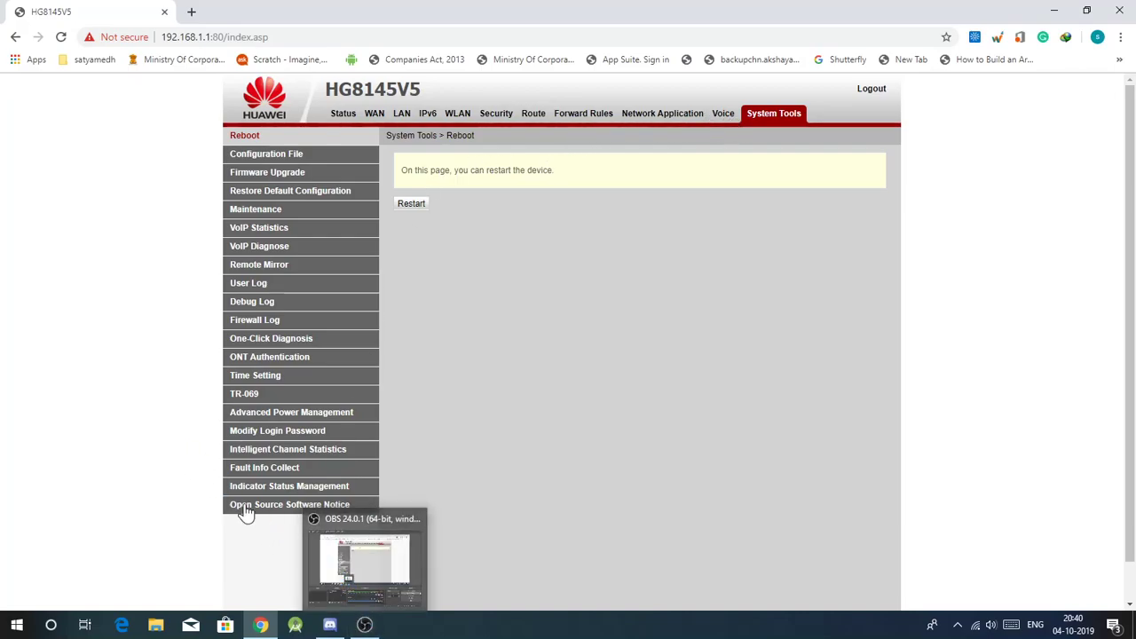
# Bring the OBS Studio window, still recording, in front of the router's Reboot page
pyautogui.click(365, 626)
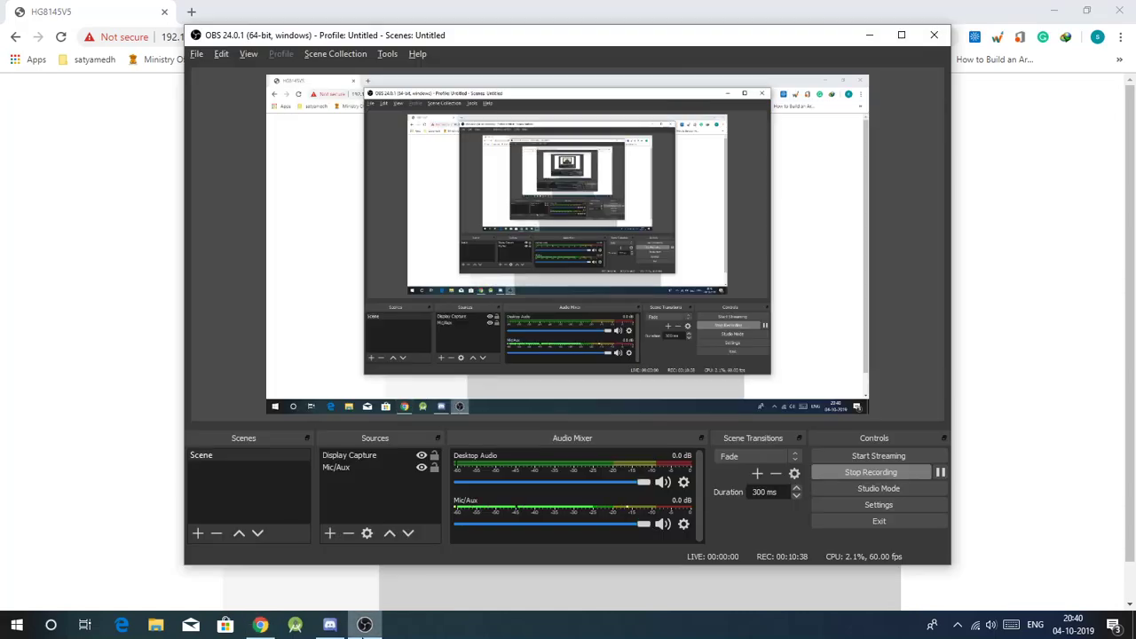